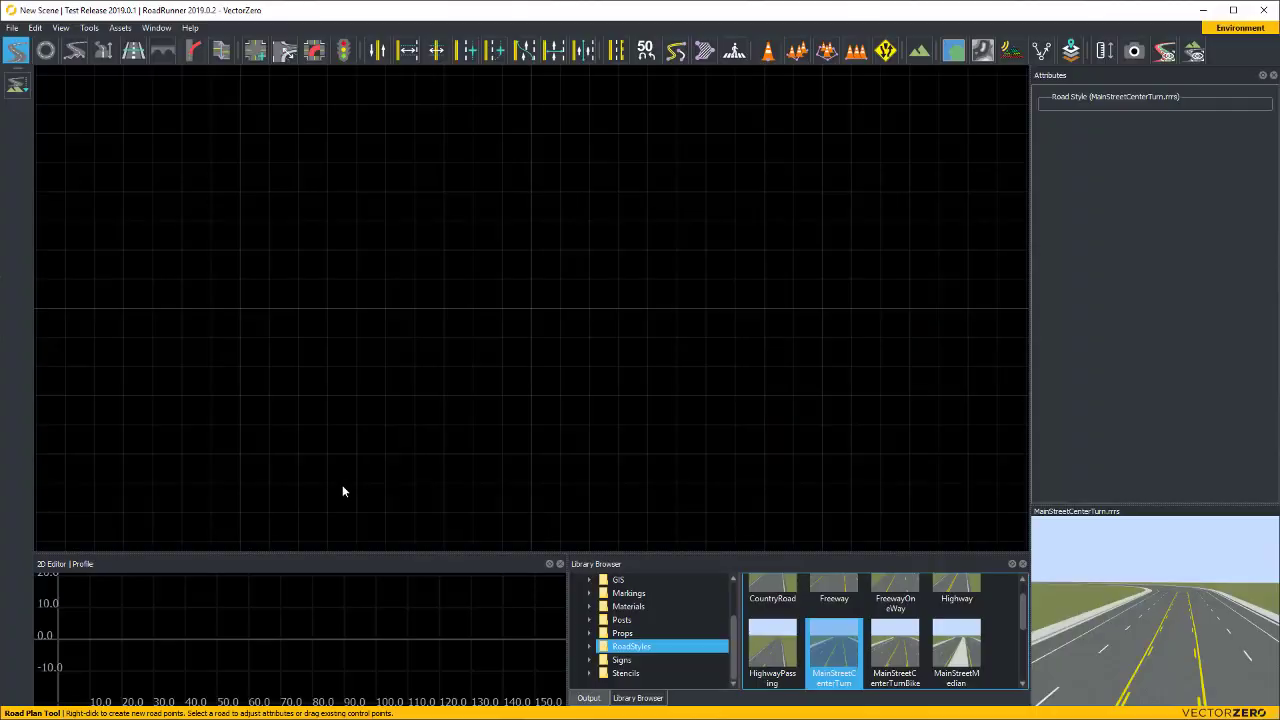
Draw two straight roads in the MainStreetCenterTurn style that cross diagonally in the middle of the scene.
right_click(316, 494)
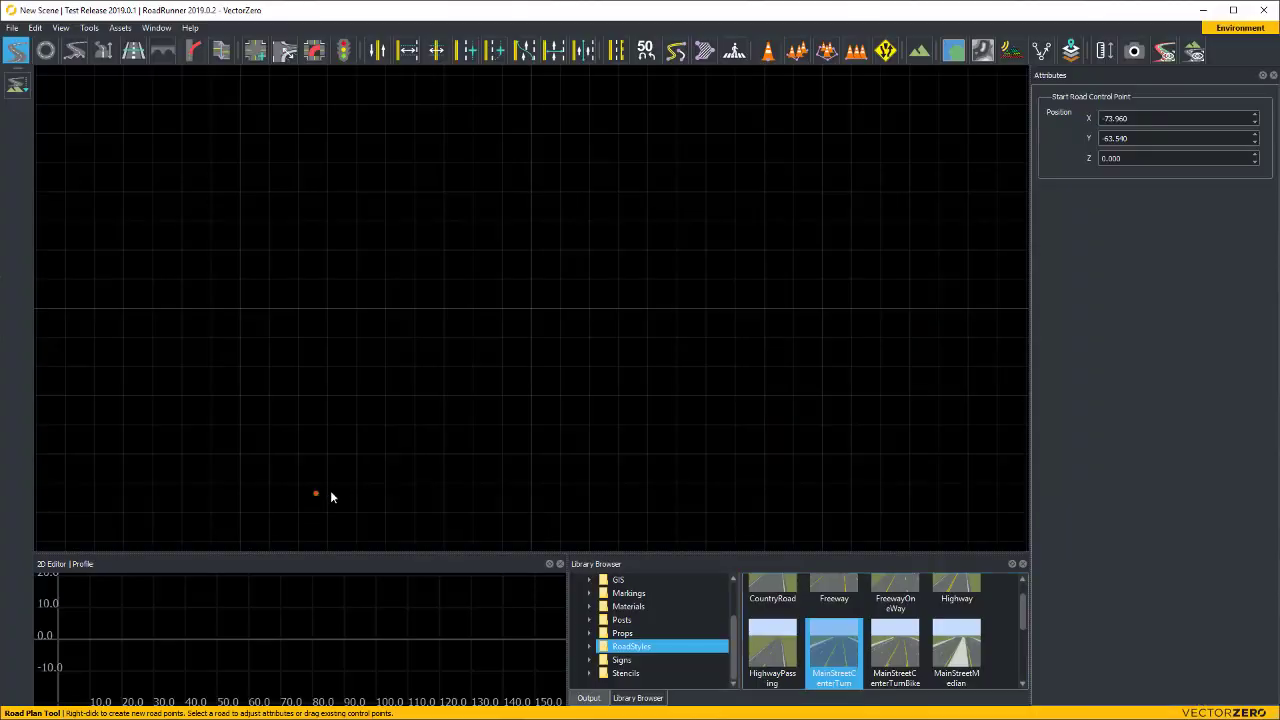
right_click(790, 162)
right_click(350, 121)
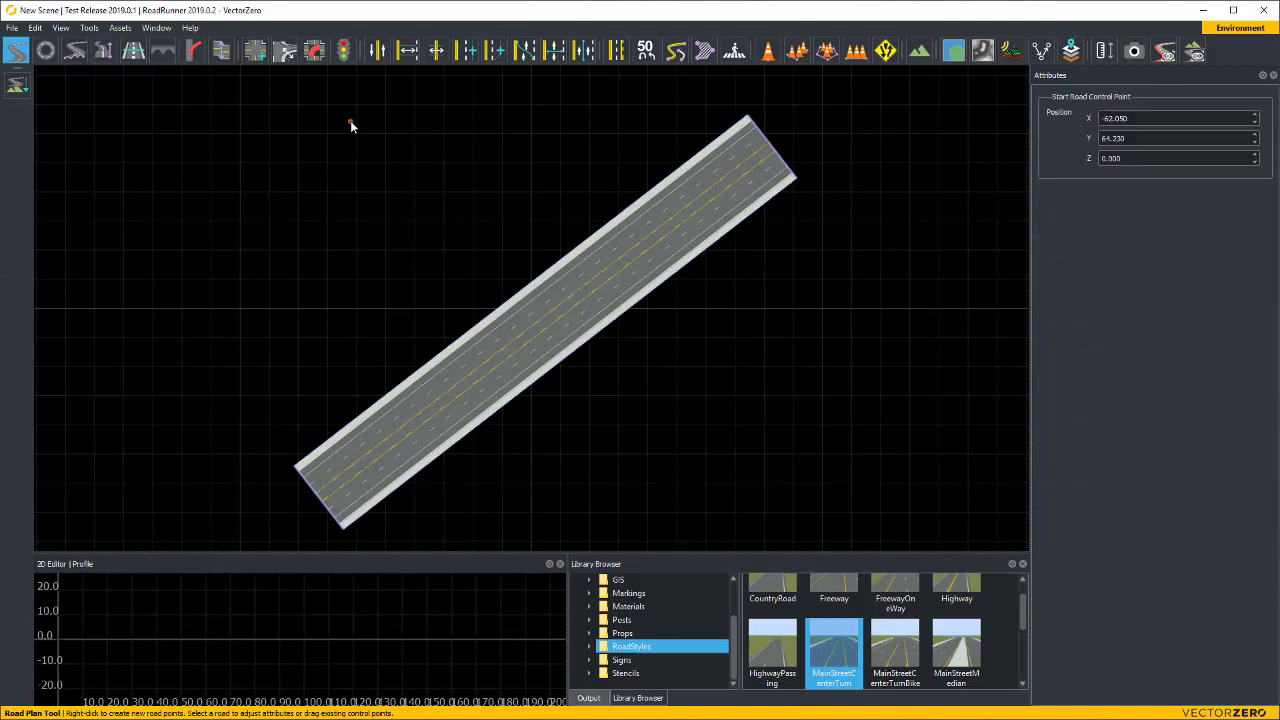
right_click(742, 503)
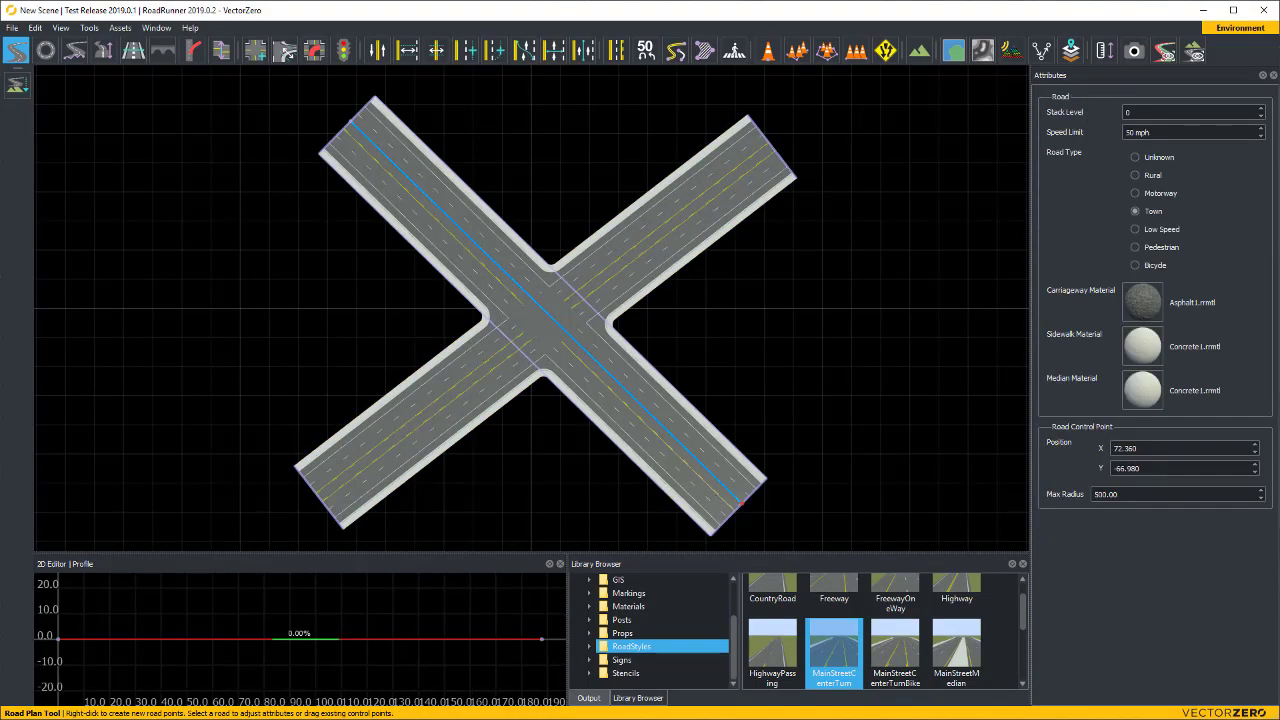
Frame the intersection and view it in the Segmented sensor mode from another angle.
key("f")
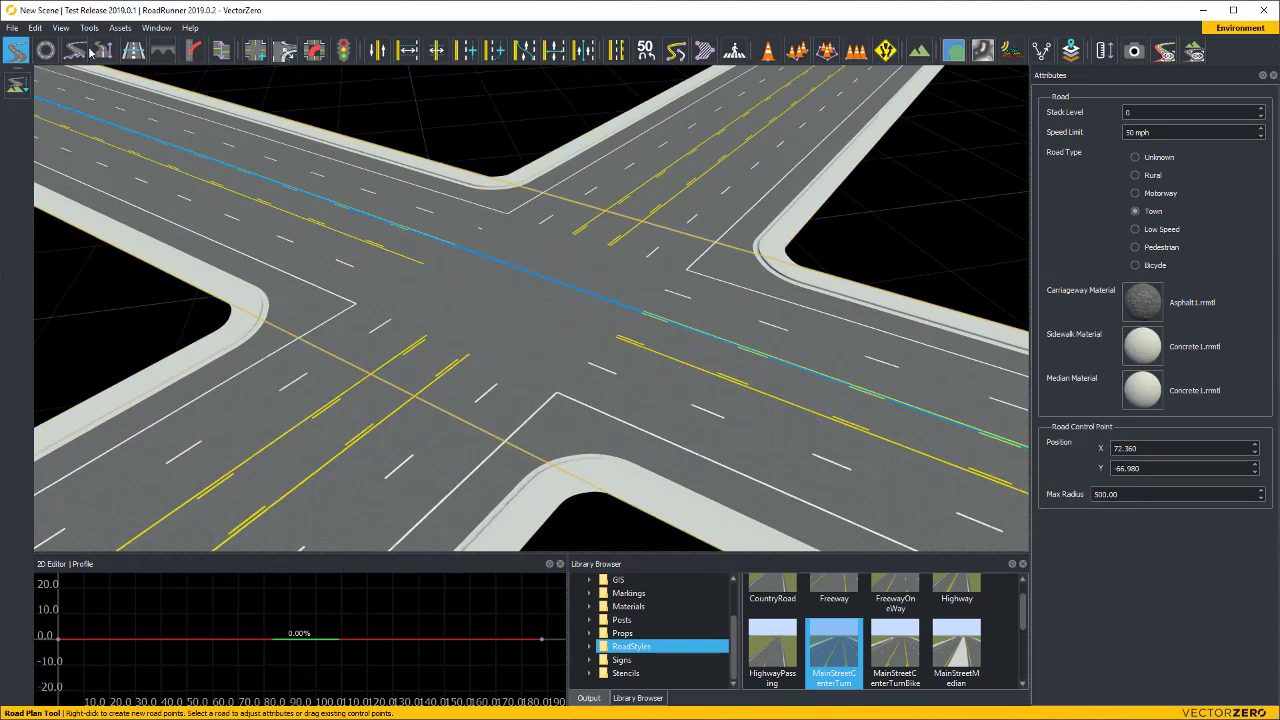
left_click(61, 28)
mouse_move(93, 284)
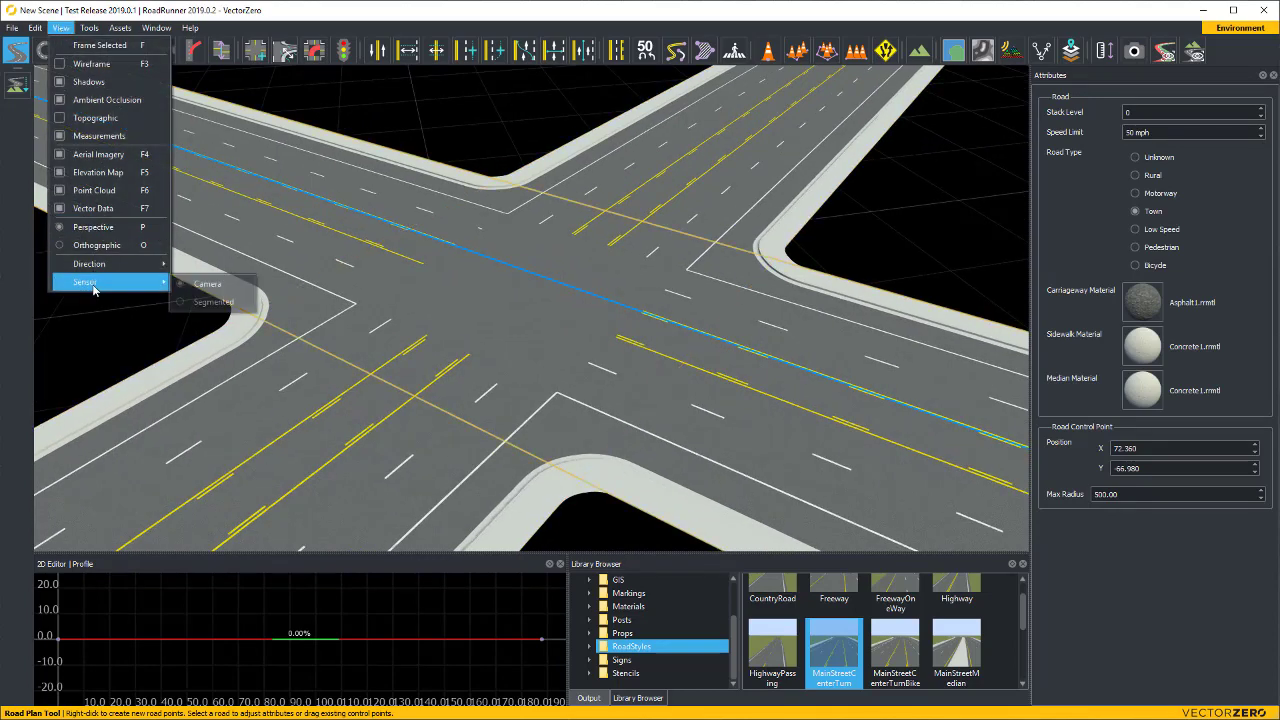
left_click(205, 302)
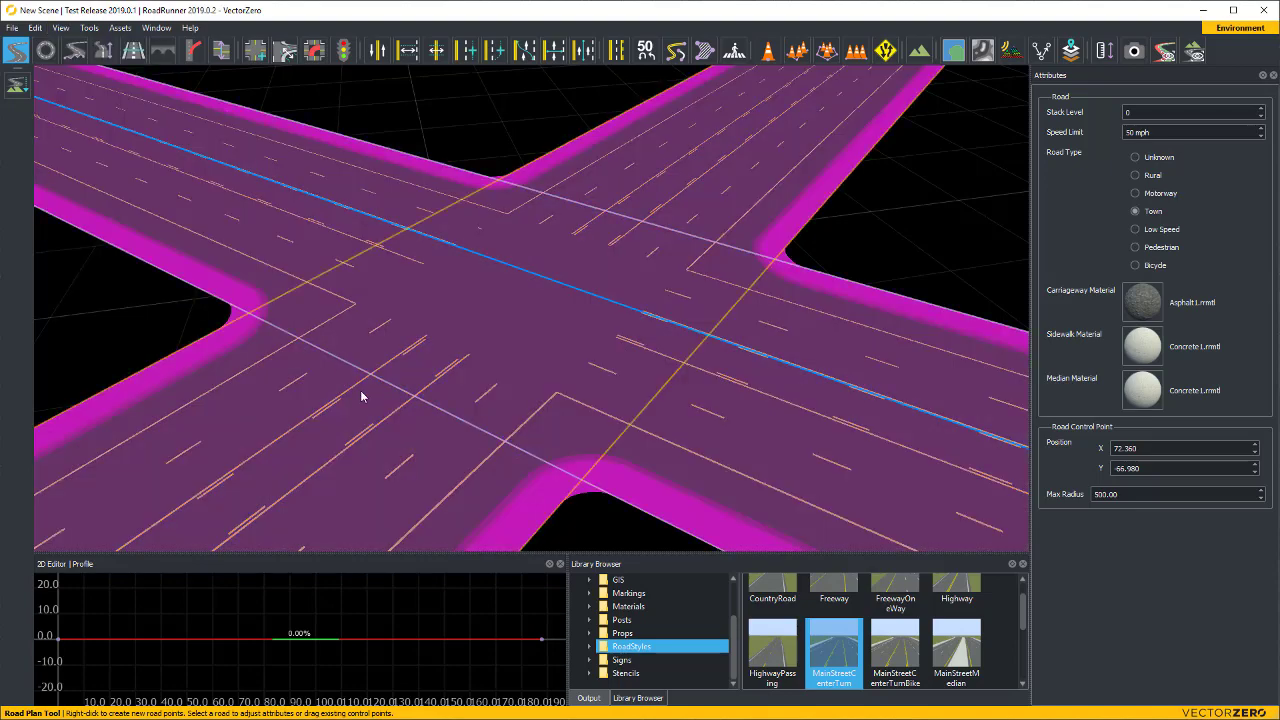
right_click_drag(361, 396, 630, 412)
Switch the sensor view back to Camera.
left_click(61, 27)
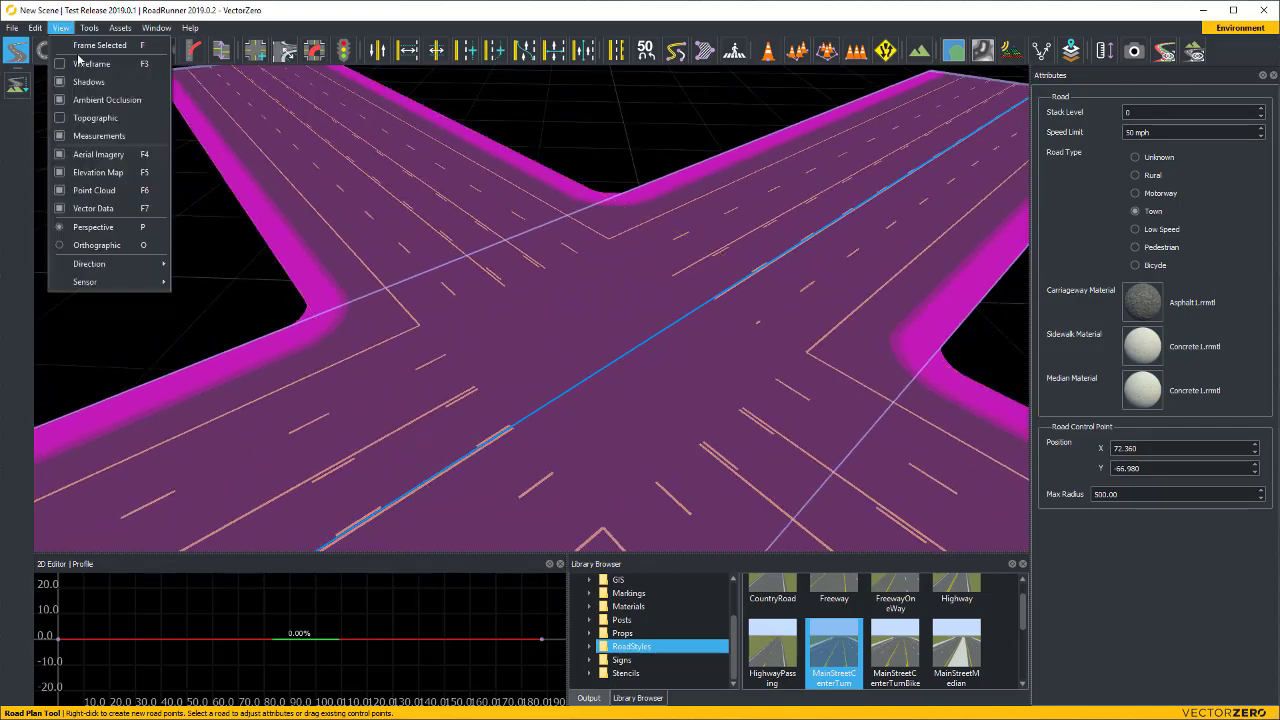
mouse_move(100, 284)
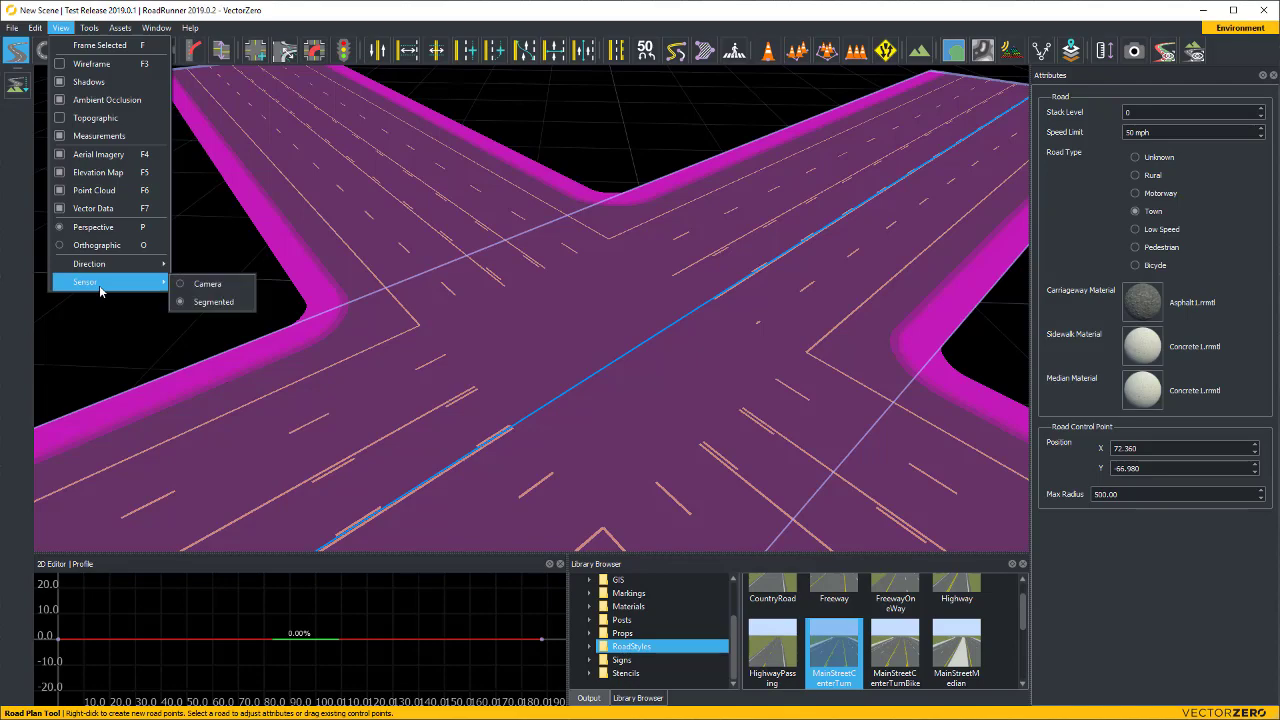
left_click(208, 285)
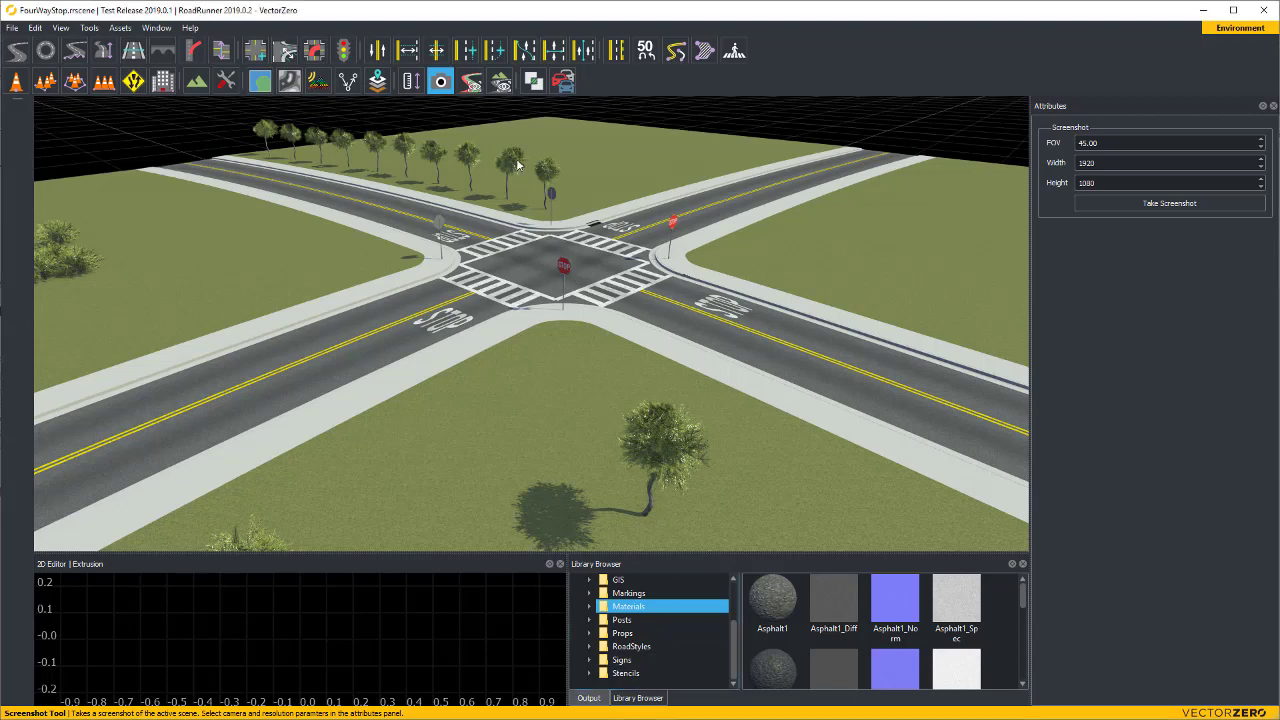
Start the Scene Export Preview Tool, enable Split by Segmentation and refresh the scene.
left_click(501, 82)
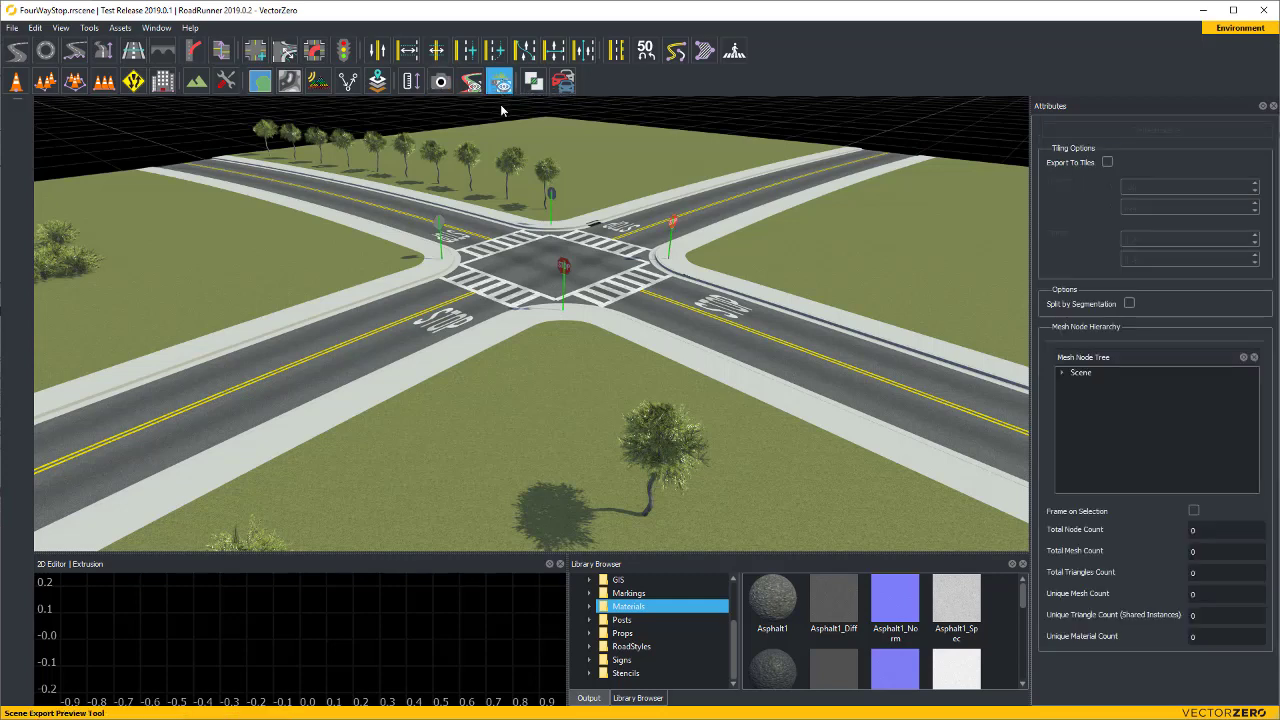
left_click(1129, 304)
left_click(1108, 132)
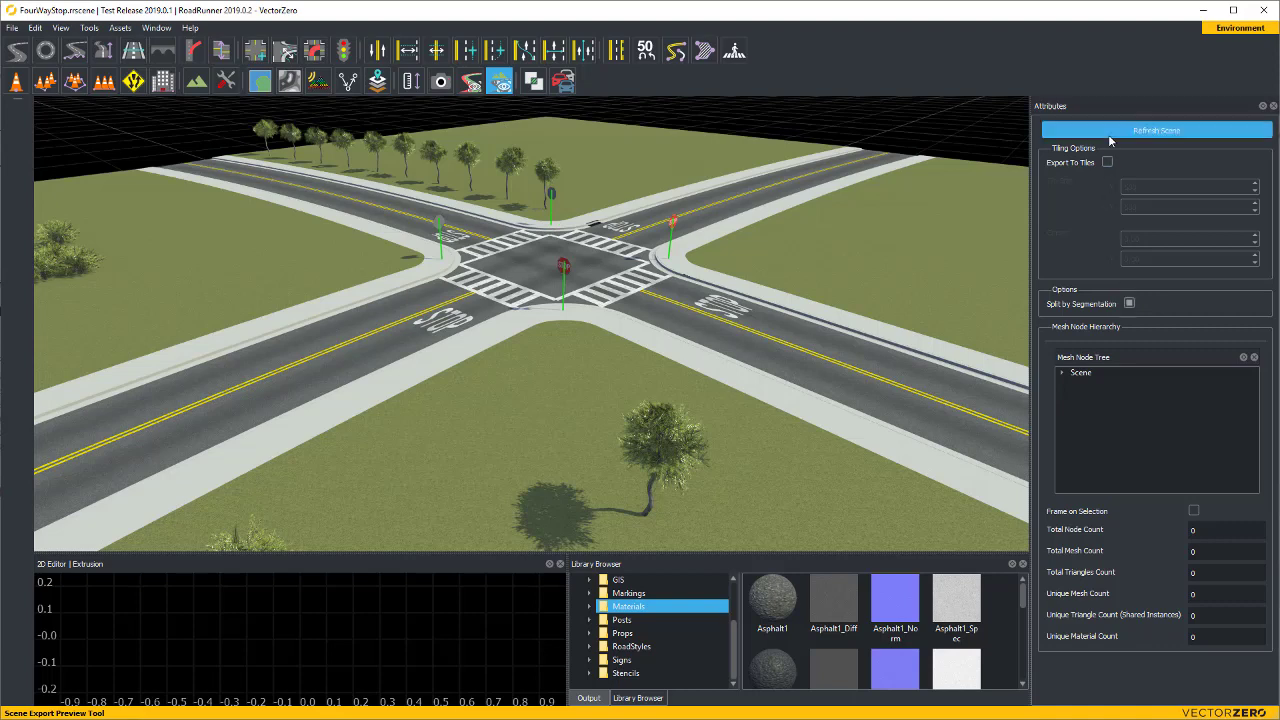
Expand Tile_0_0 and its Roads node in the mesh tree and inspect the sidewalk, curb, gutter, marking and road meshes.
left_click(1062, 372)
left_click(1076, 384)
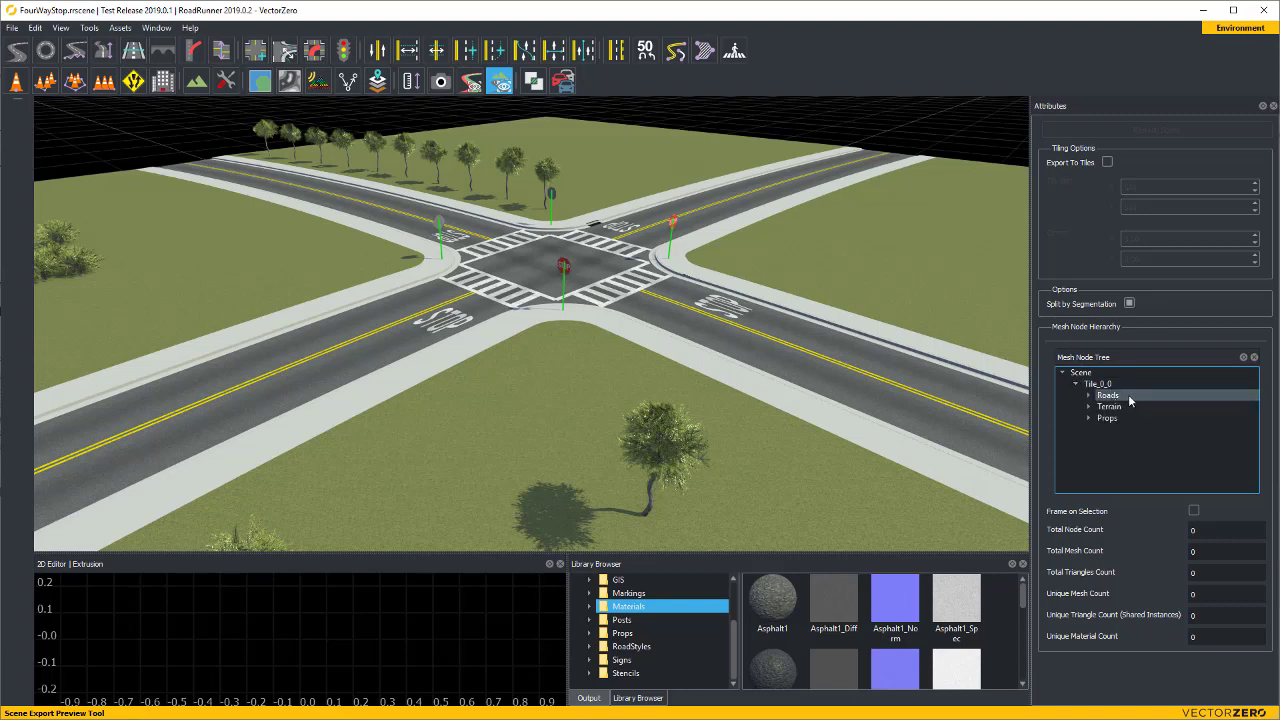
left_click(1129, 398)
double_click(1130, 398)
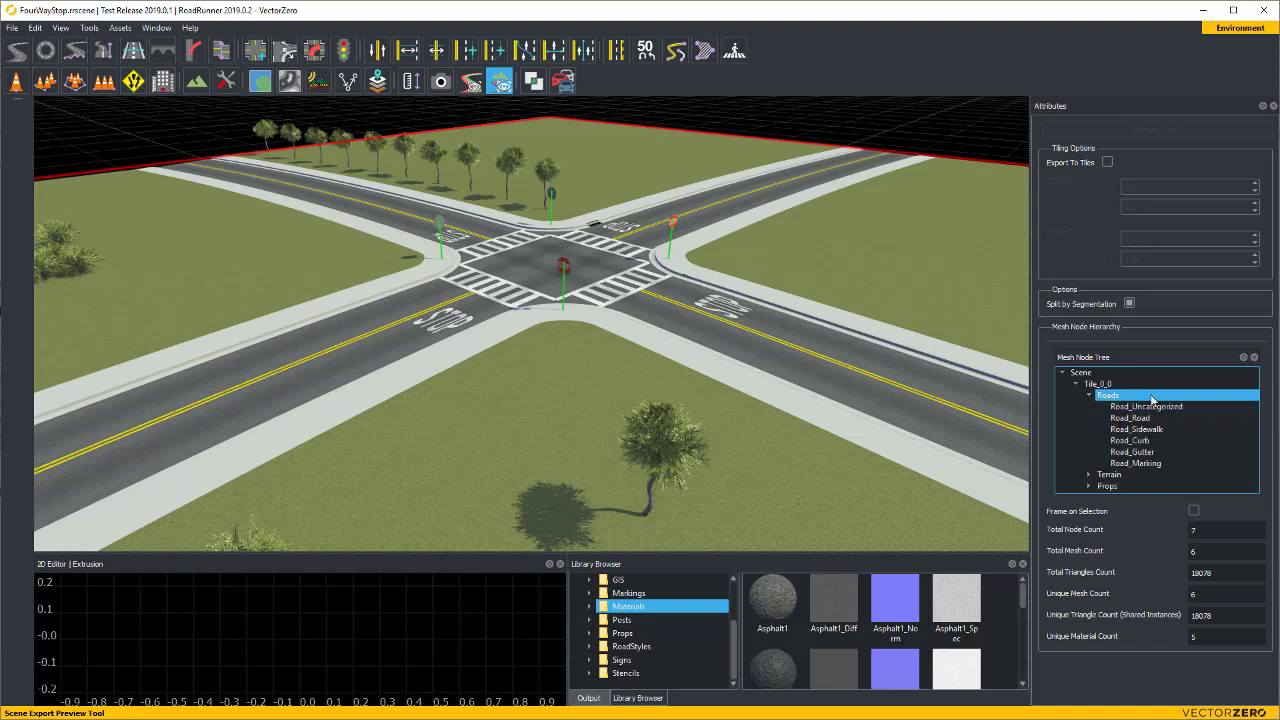
left_click(1205, 429)
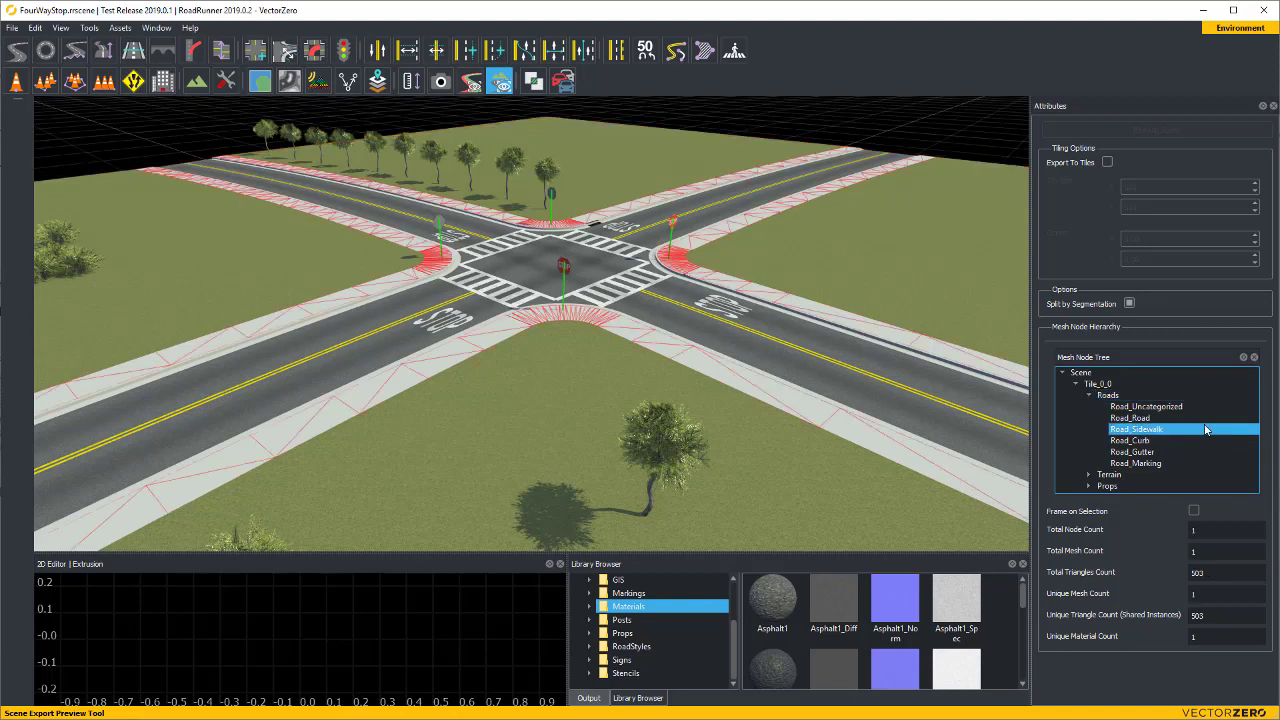
left_click(1202, 440)
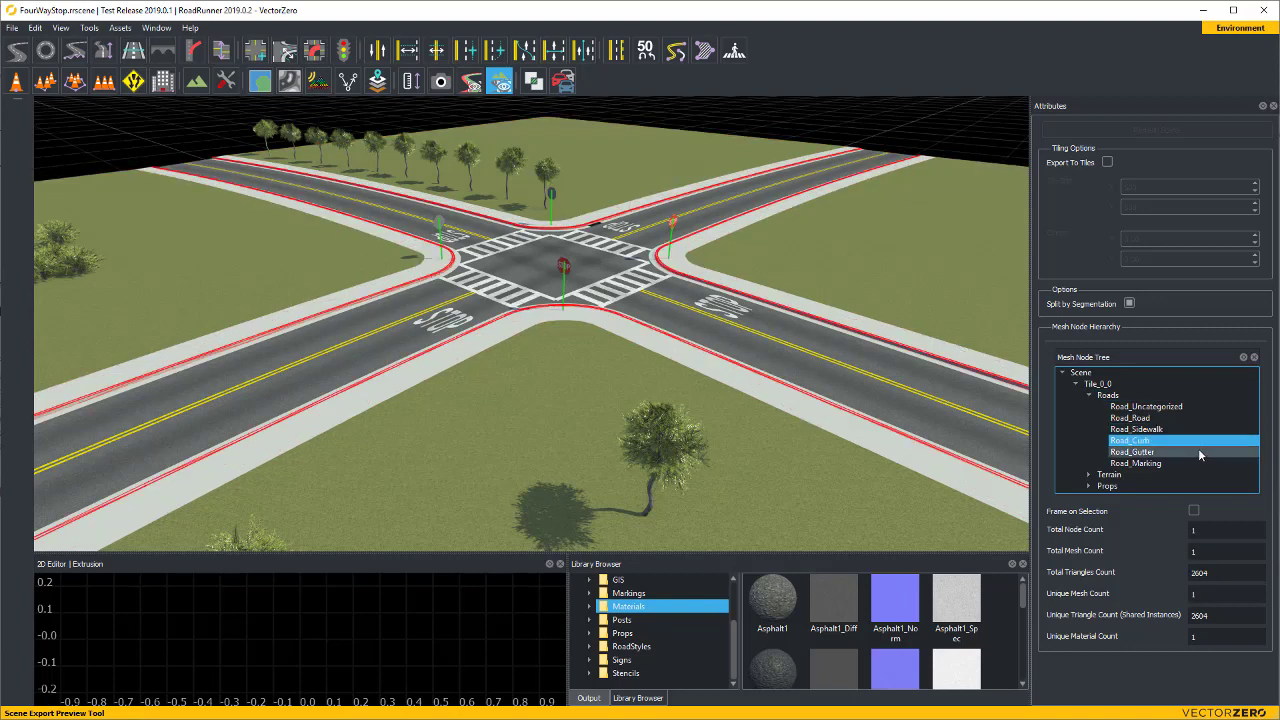
left_click(1198, 449)
left_click(1197, 461)
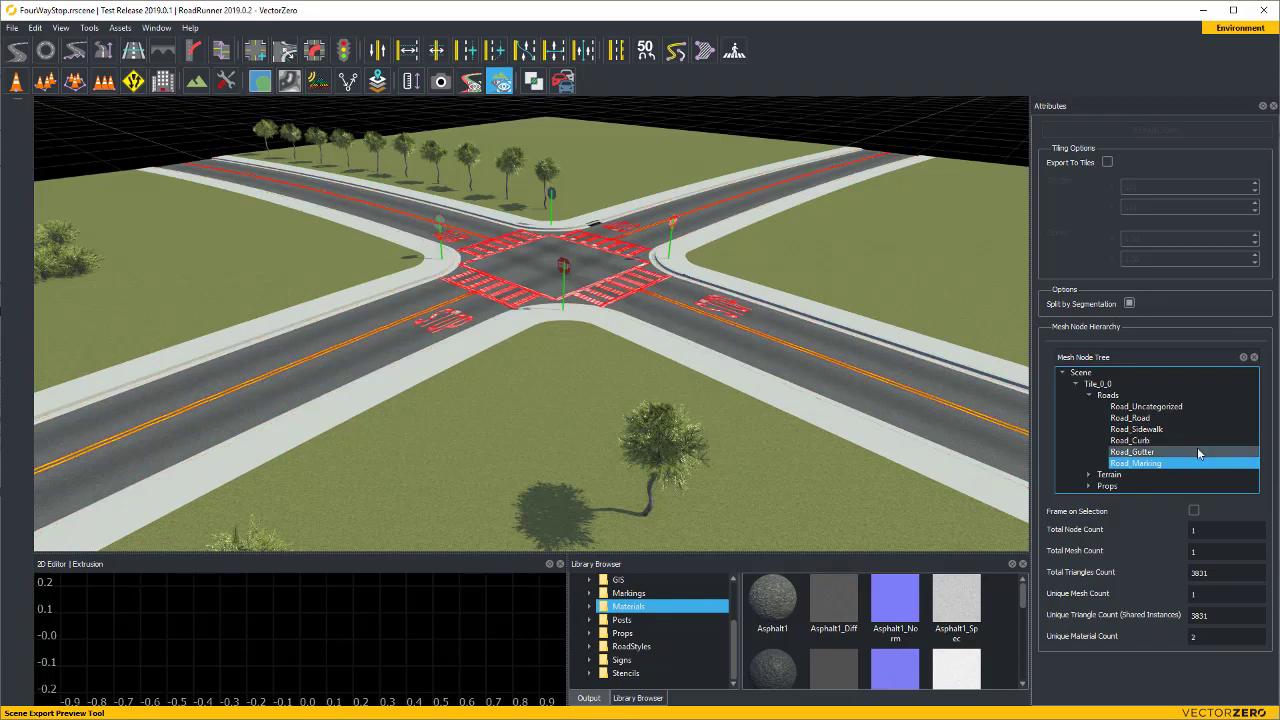
left_click(1197, 418)
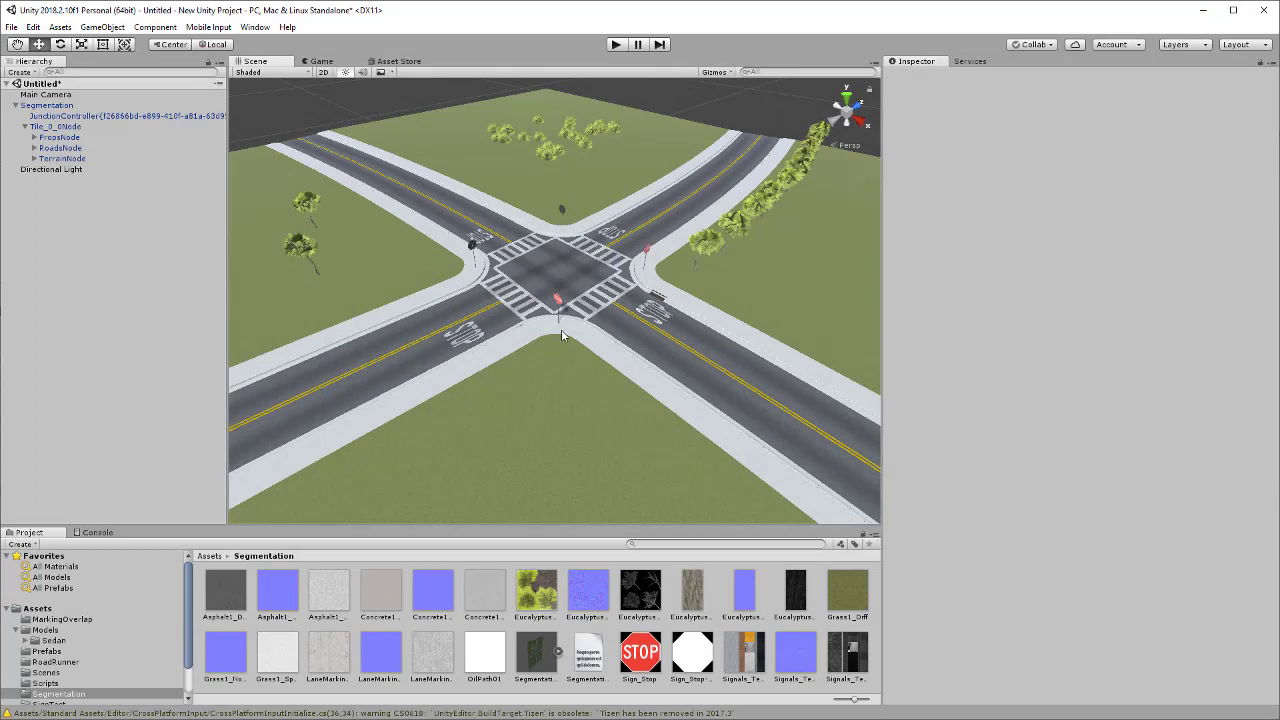
In Unity, look closely at the imported intersection, expand RoadsNode and inspect the separate sidewalk and curb nodes with their materials.
scroll(561, 333, "up", 5)
scroll(561, 333, "up", 3)
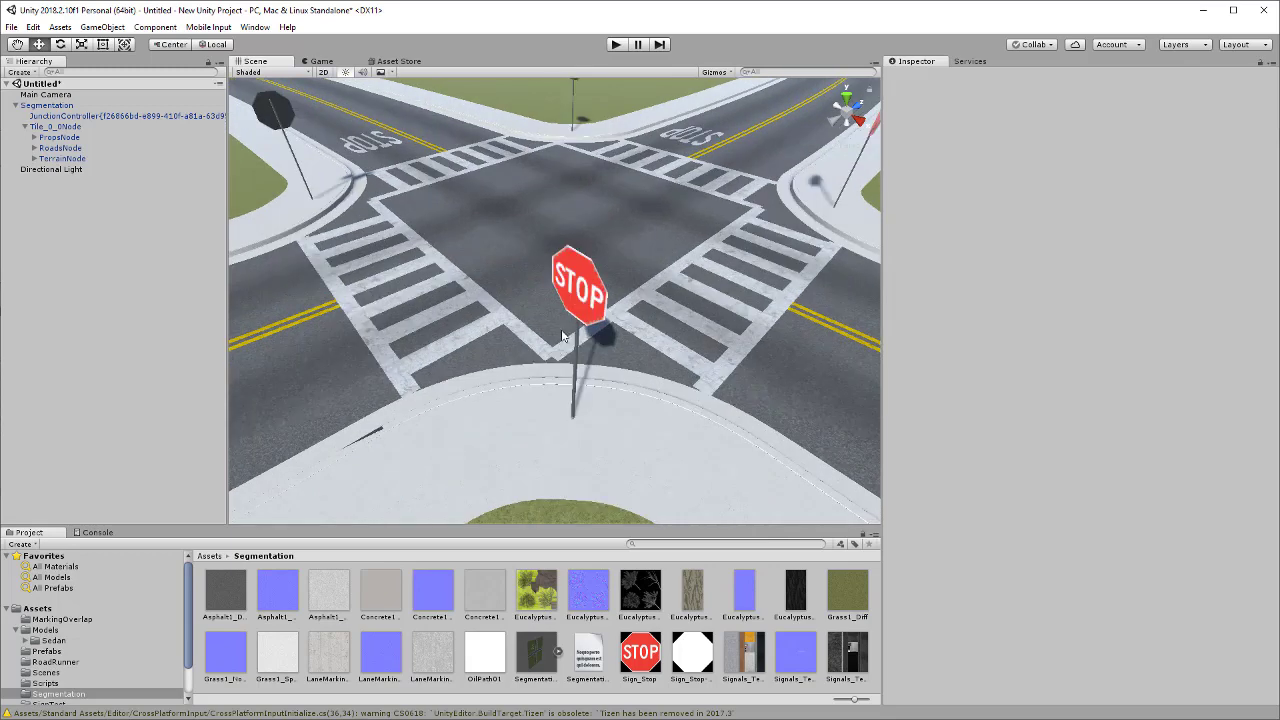
left_click(34, 148)
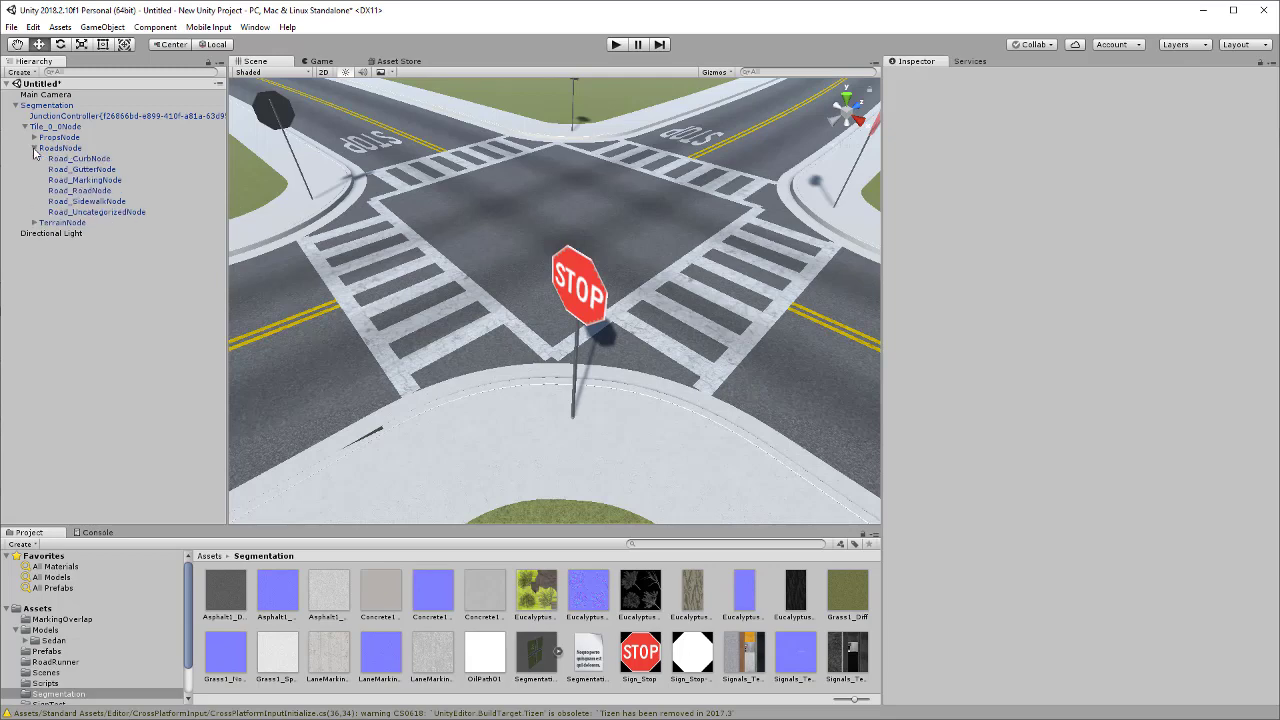
left_click(75, 202)
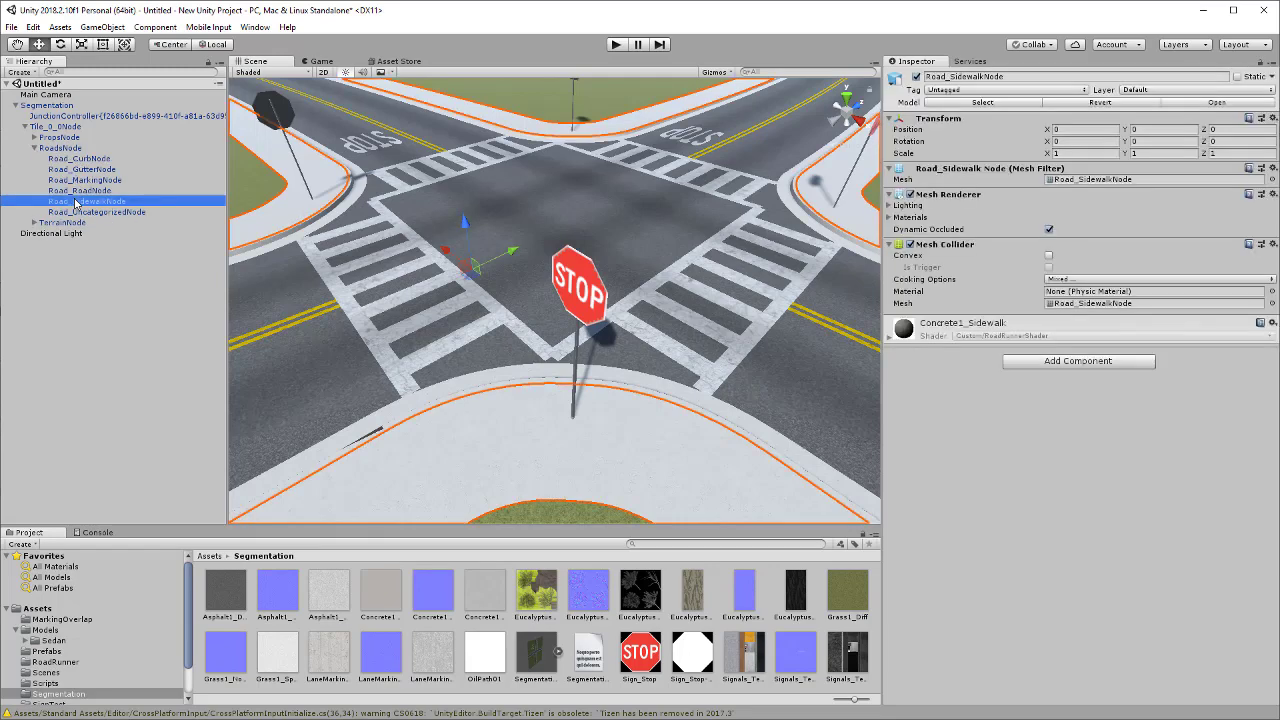
left_click(79, 160)
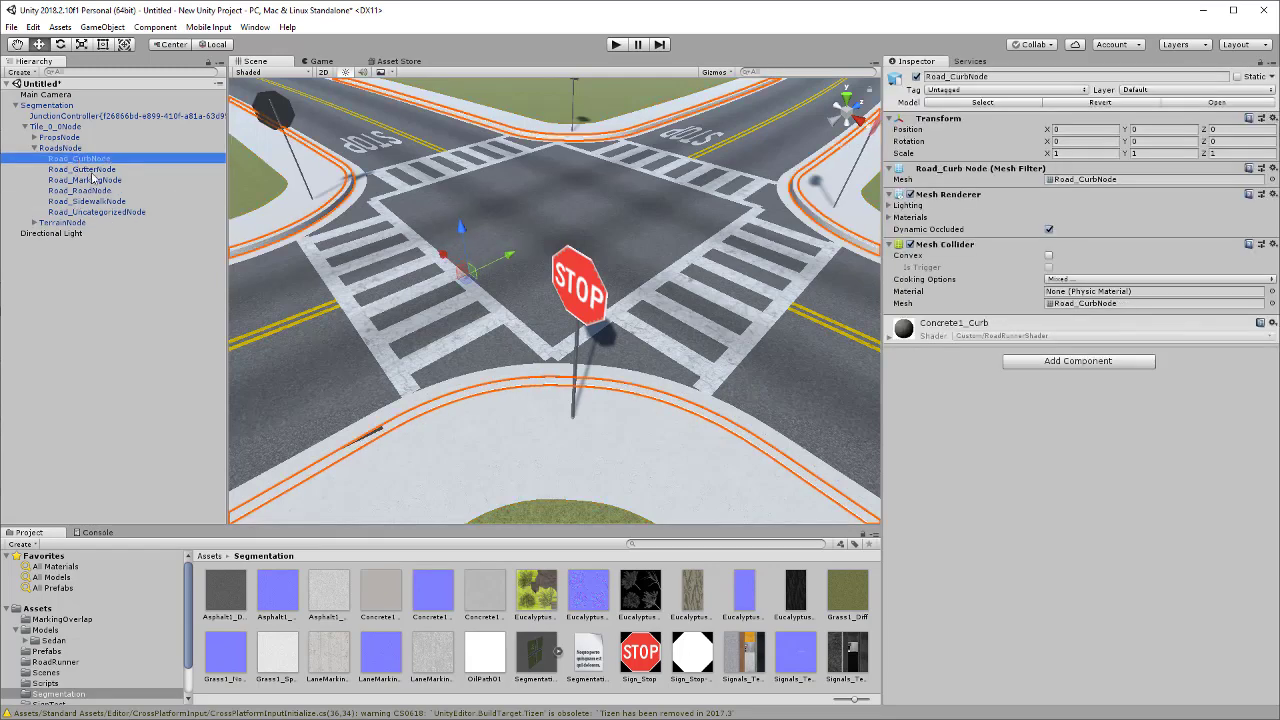
left_click(105, 202)
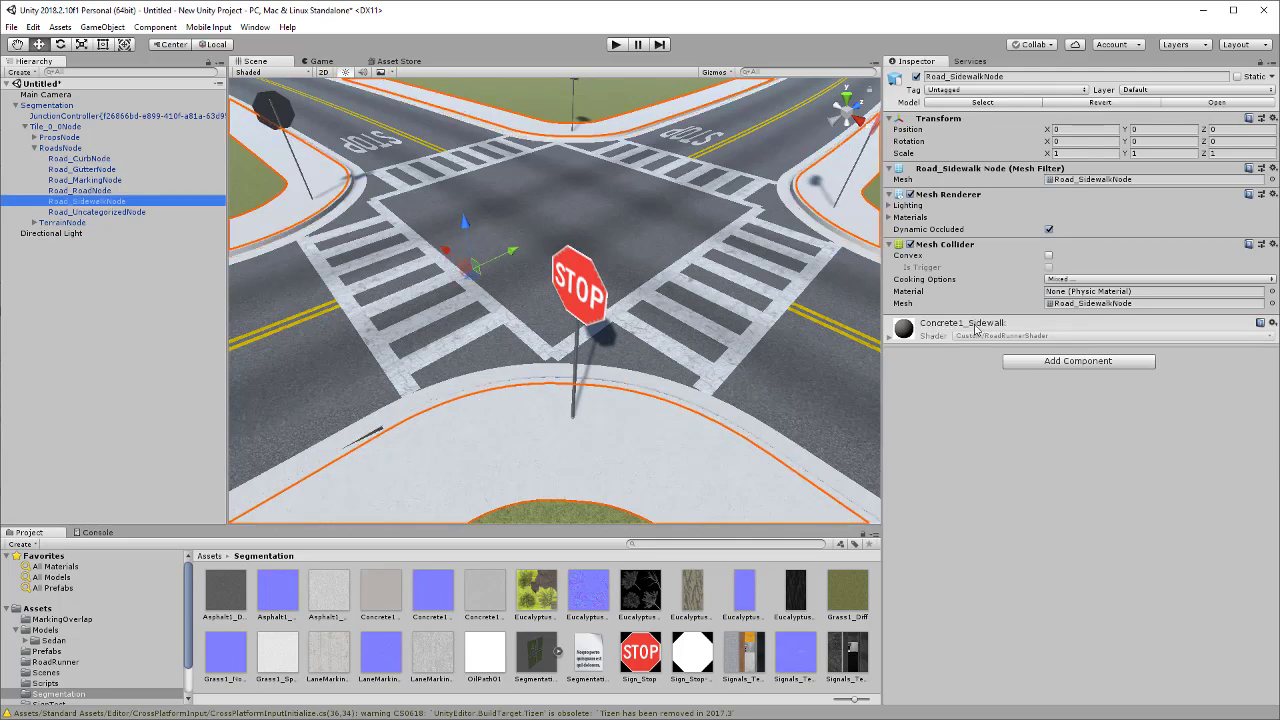
left_click(155, 162)
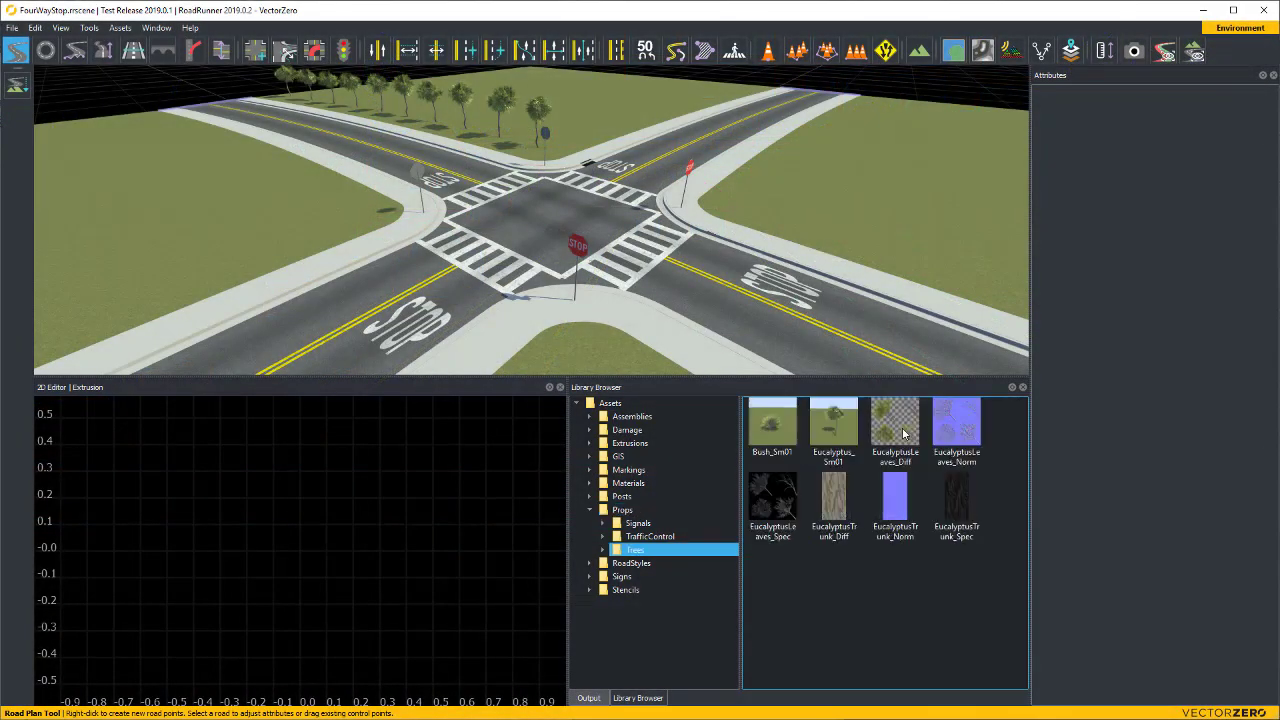
In RoadRunner, set the segmentation category of the Bush_Sm01 prop to Foliage.
left_click(771, 430)
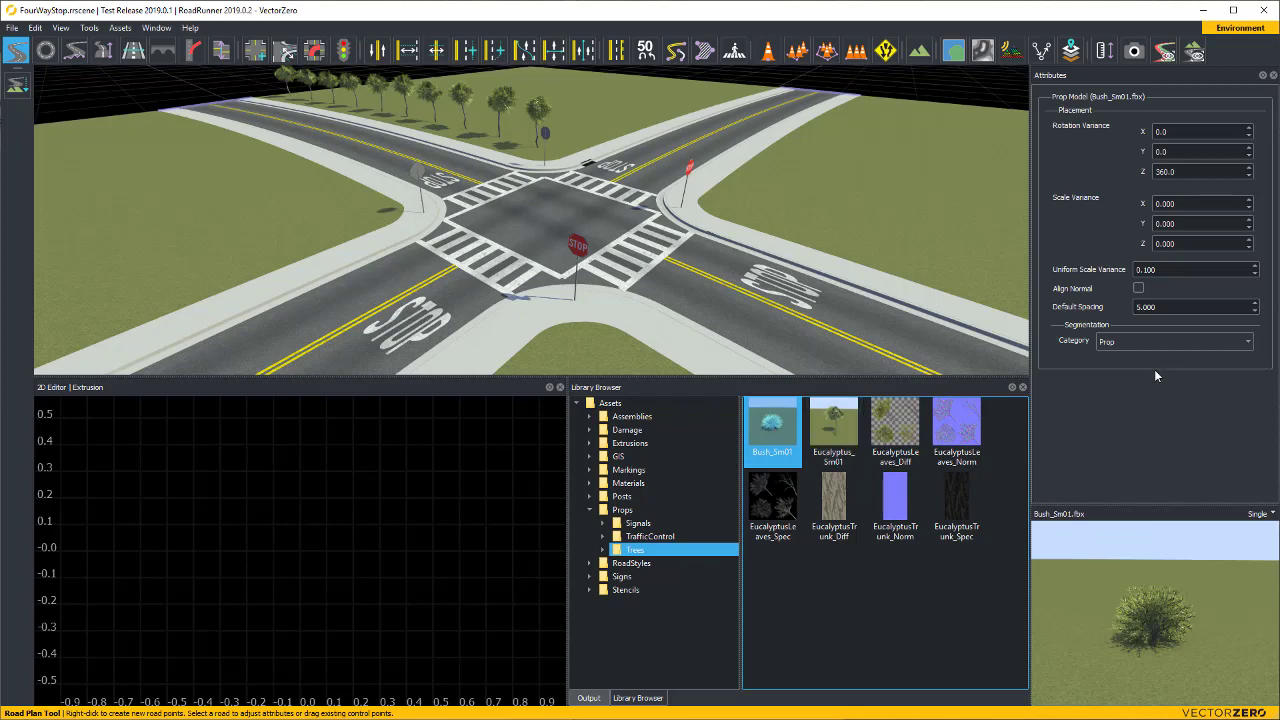
left_click(1130, 342)
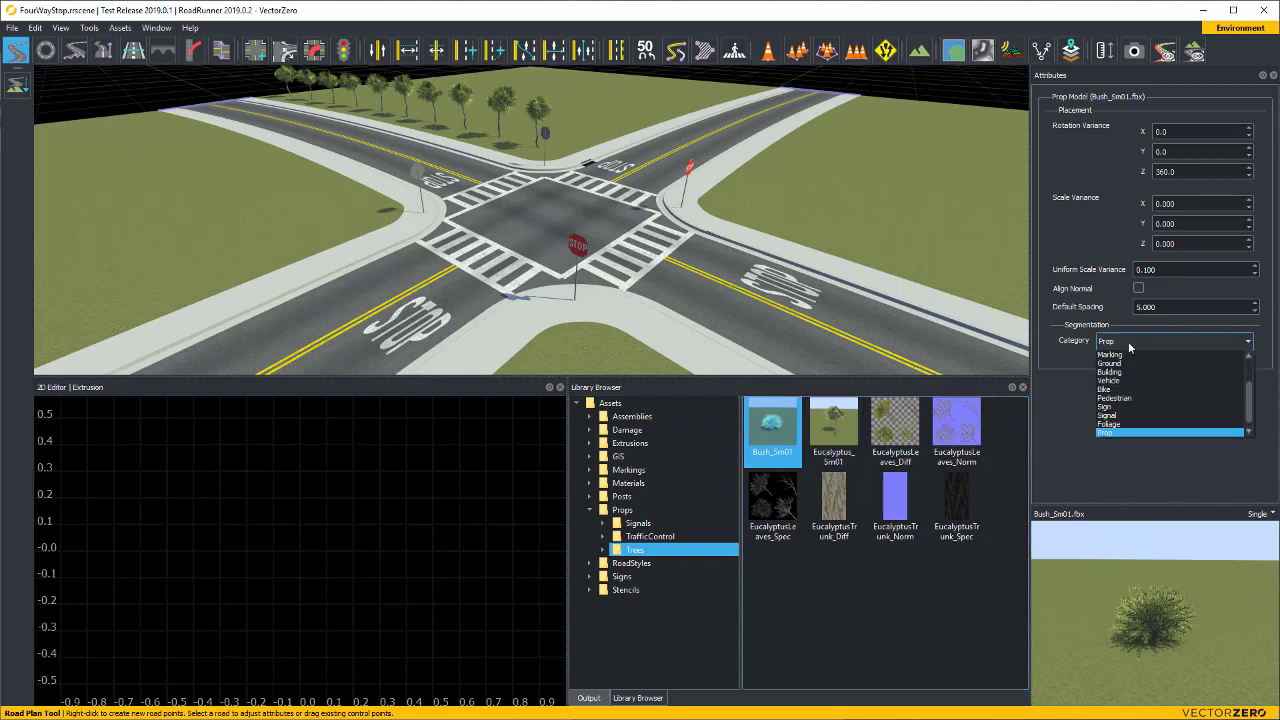
left_click(1119, 425)
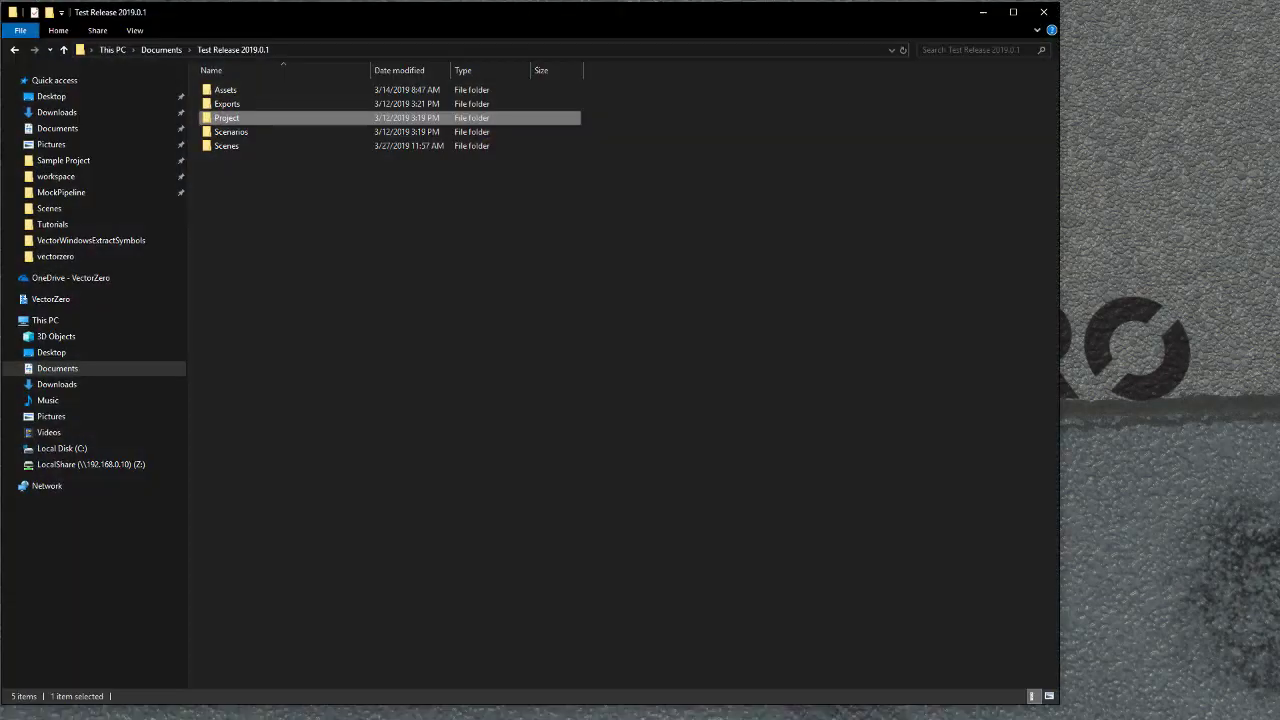
In File Explorer, delete SegmentationCategories.xml from the Project folder of Test Release 2019.0.1.
double_click(251, 119)
left_click(251, 106)
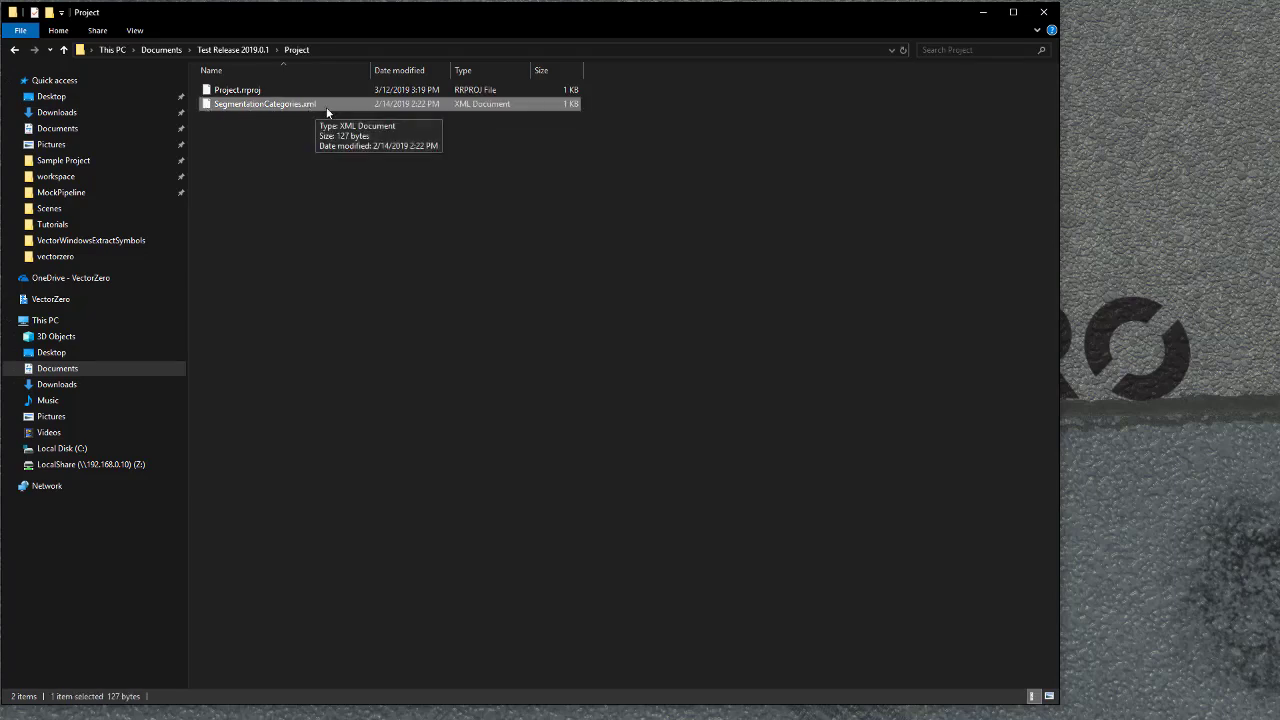
key("Delete")
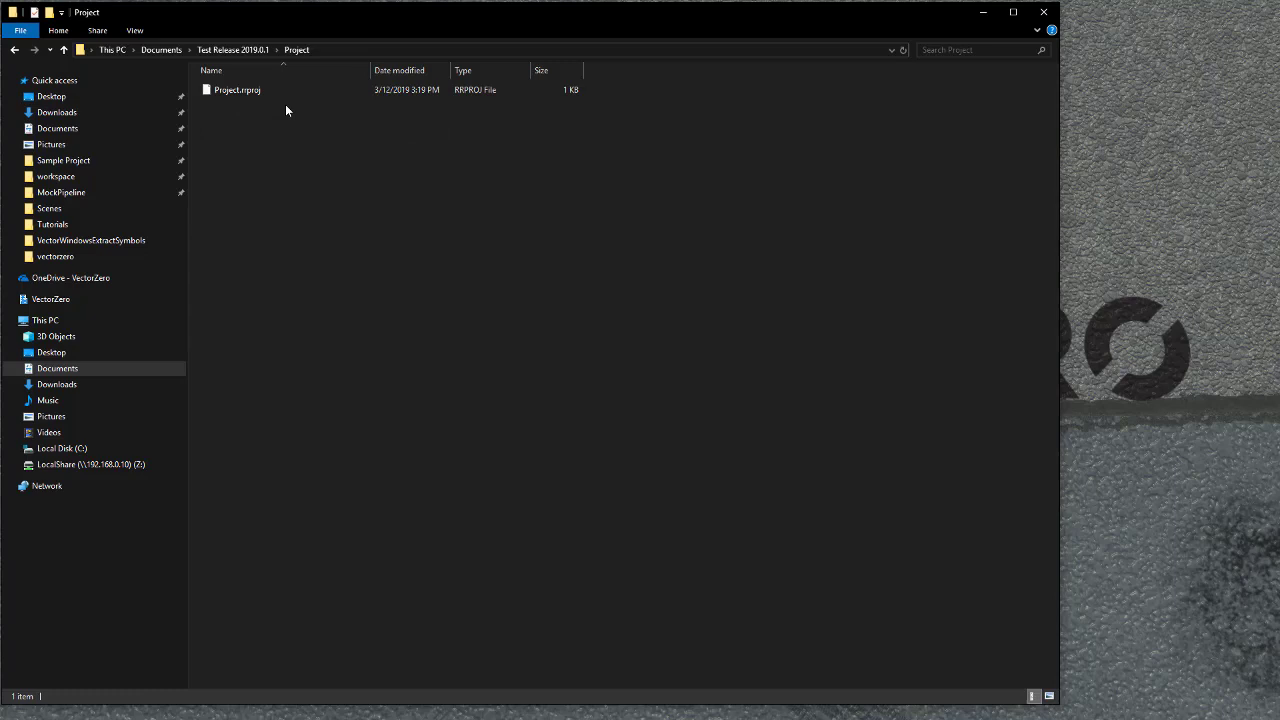
Create a new text document in the Project folder, name it SegmentationCategories.xml and accept the extension change.
right_click(266, 172)
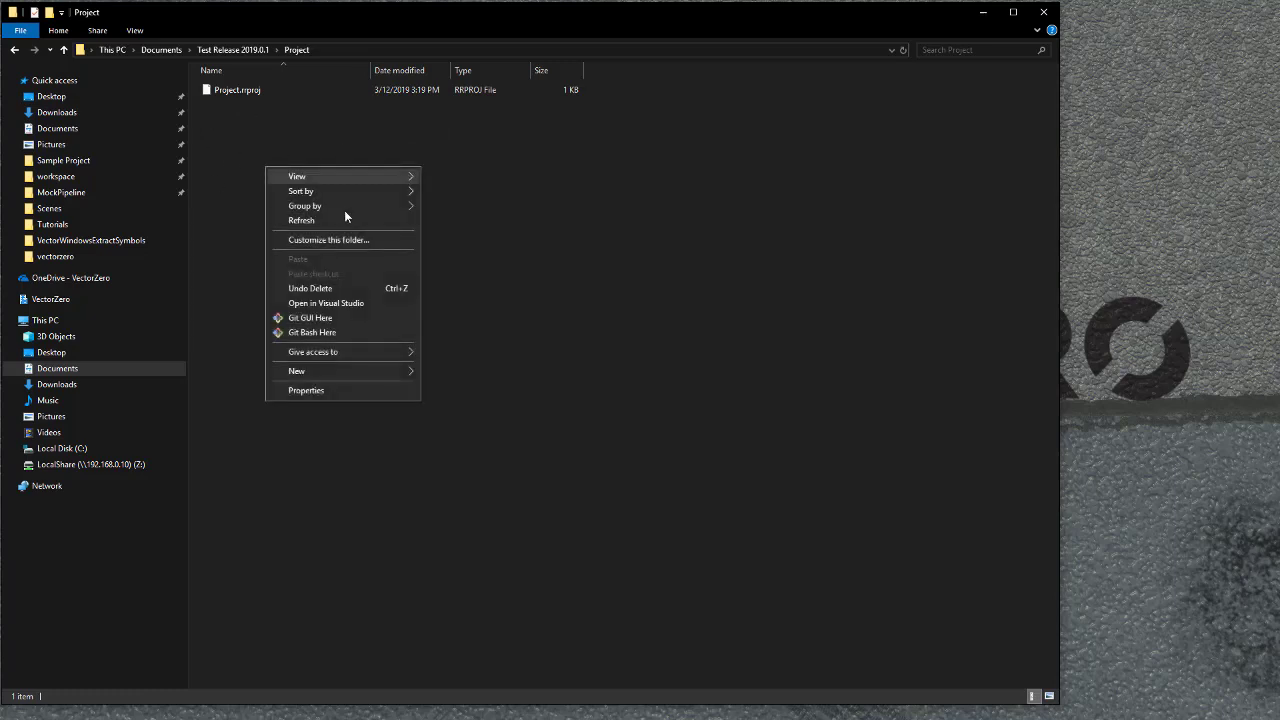
mouse_move(331, 373)
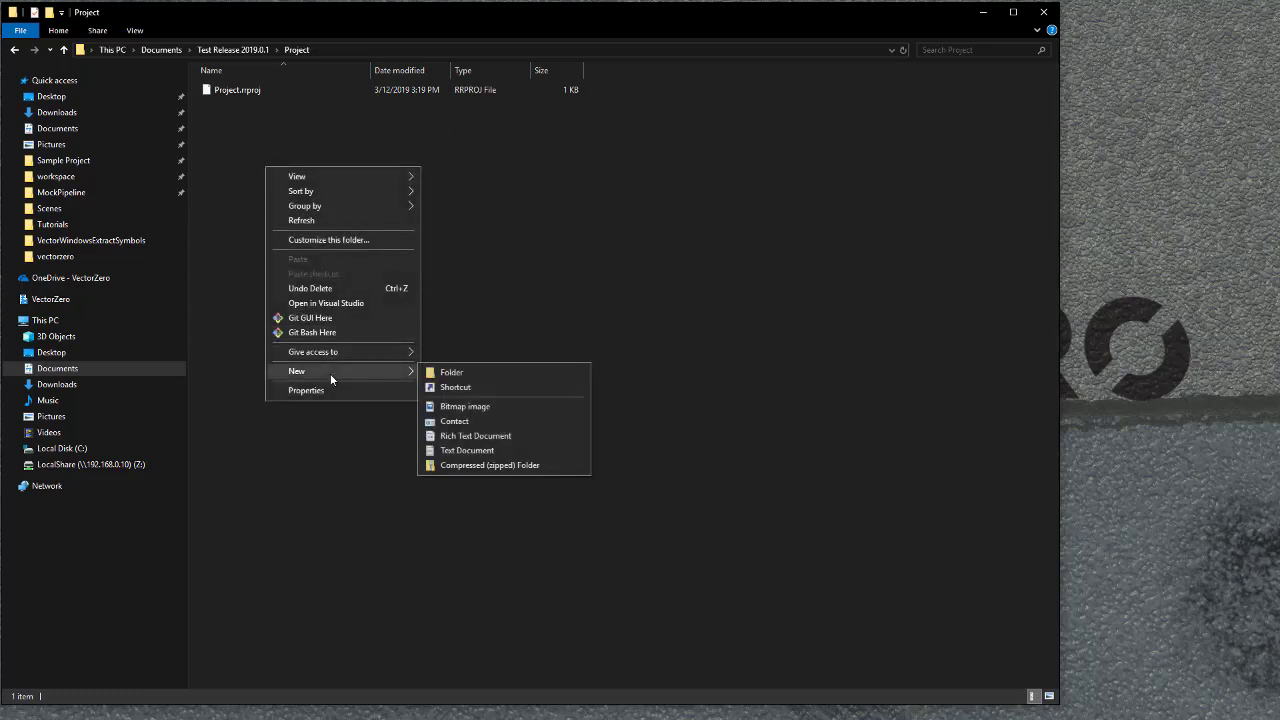
left_click(462, 450)
type("Segment")
key("Delete")
key("Delete")
key("Delete")
key("Delete")
type("ationCategories.xml")
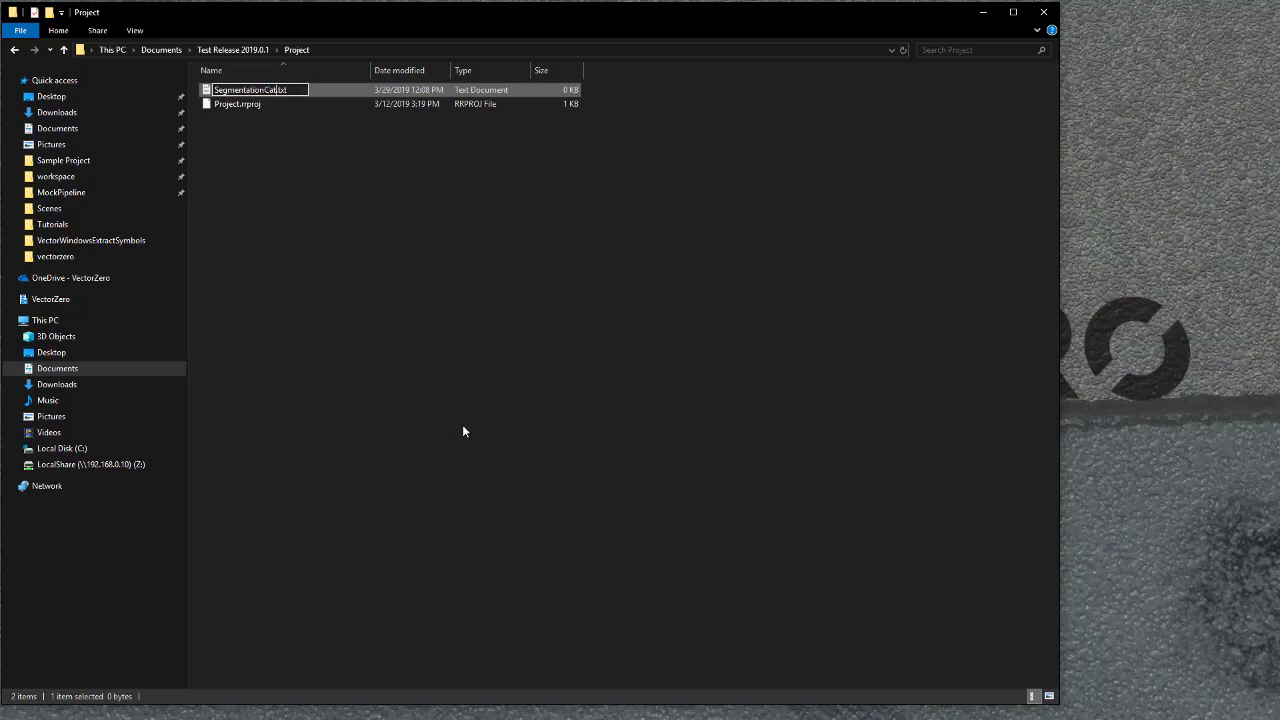
key("Return")
key("Return")
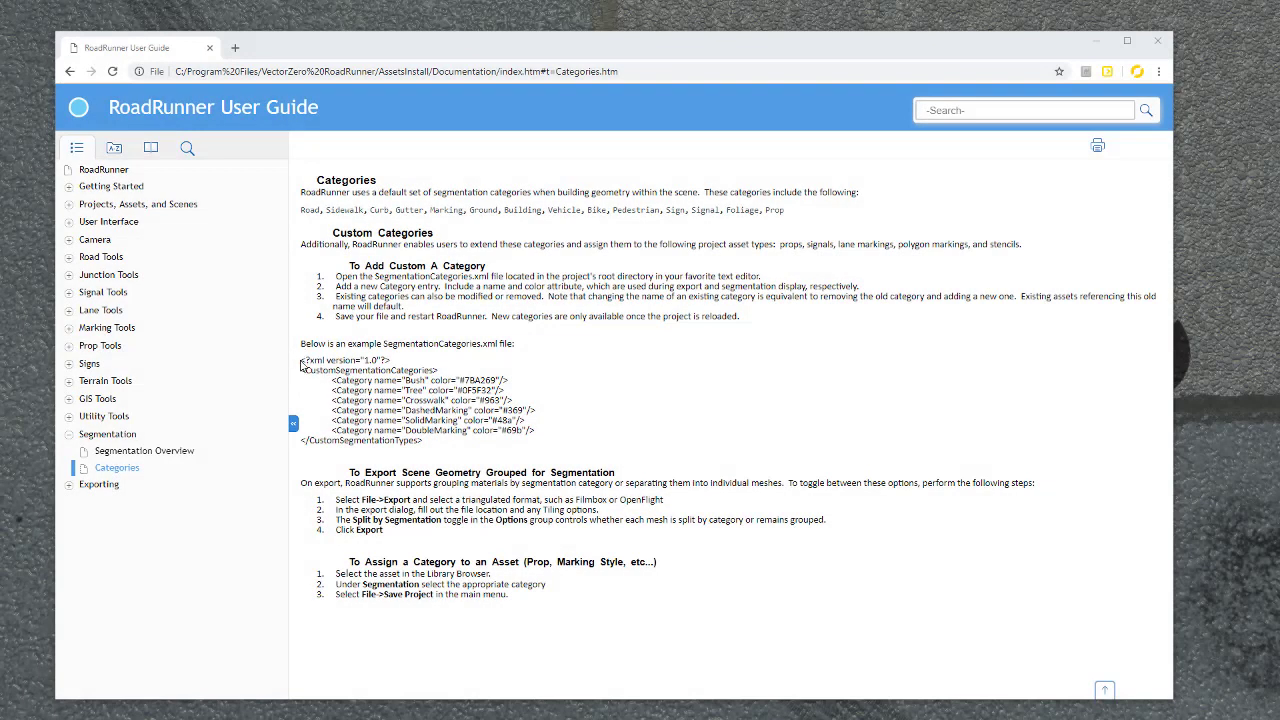
Select the sample categories XML in the RoadRunner User Guide and open SegmentationCategories.xml in Visual Studio Code at the Custom category's color value.
left_click_drag(301, 364, 444, 446)
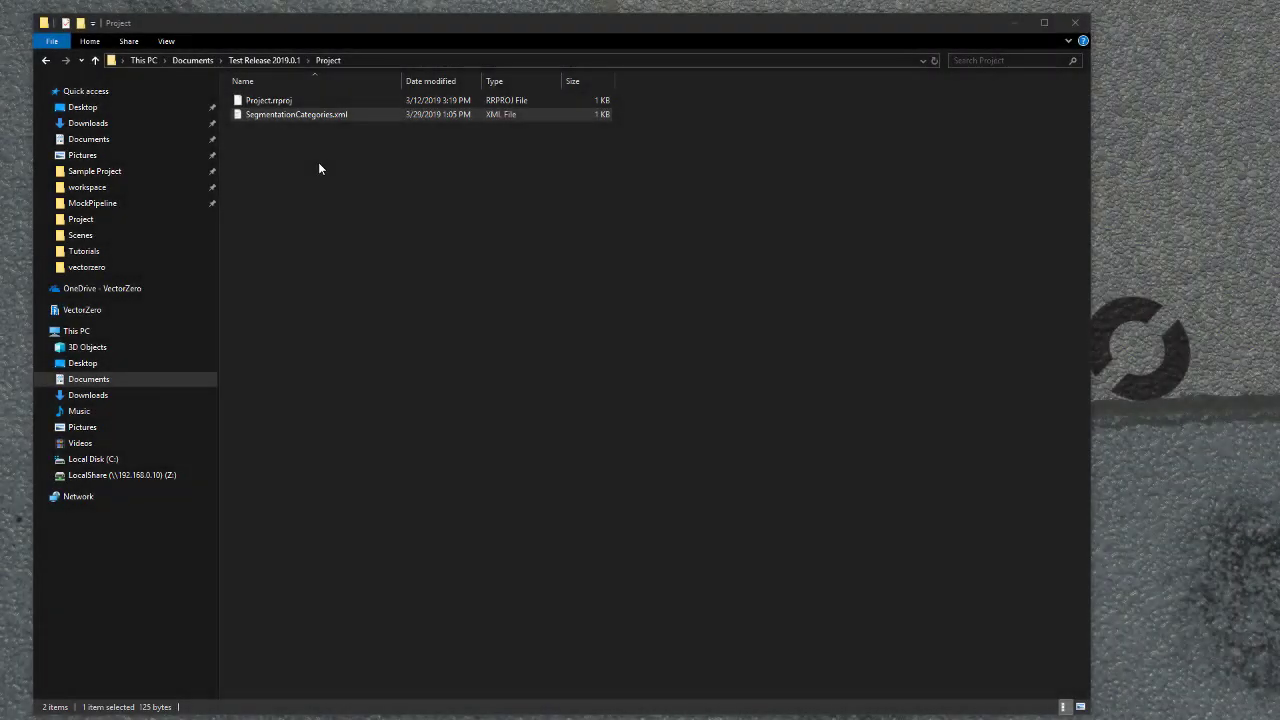
double_click(300, 116)
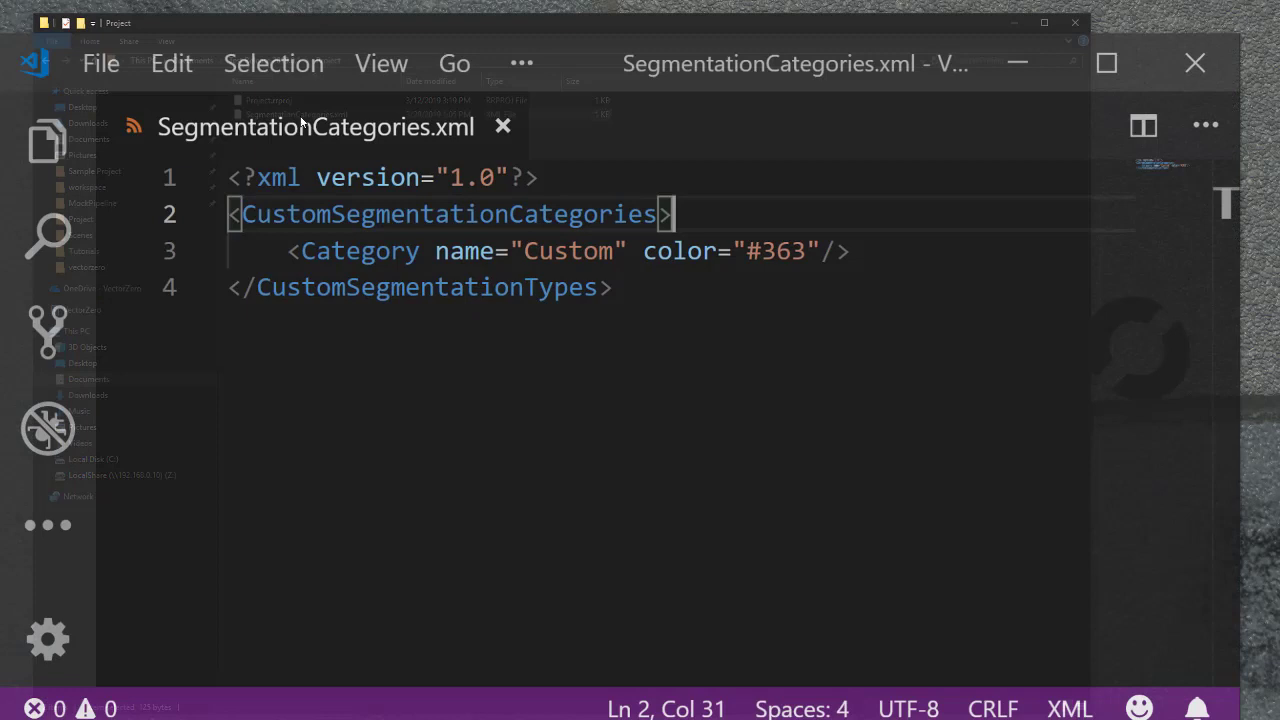
left_click(820, 228)
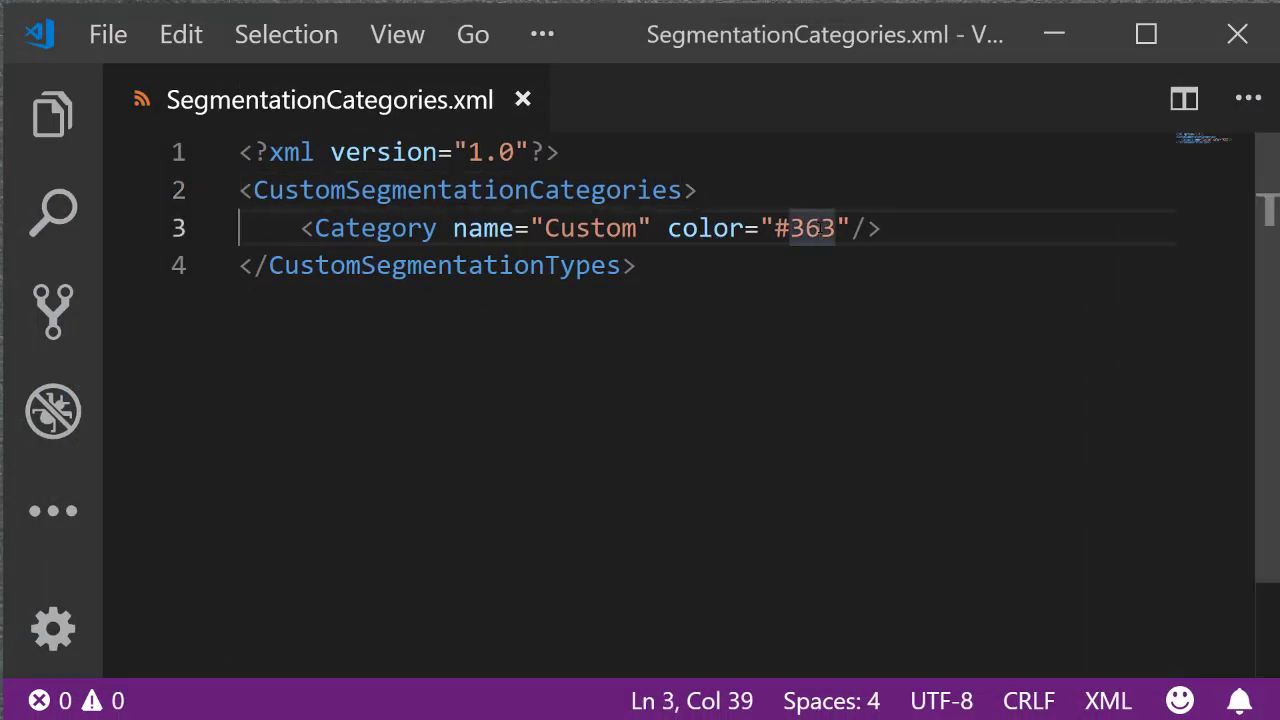
Duplicate the Custom category line below itself in SegmentationCategories.xml and rename the copy to DashedMarking.
left_click(240, 228)
left_click(638, 265)
type("<Category name=\"Custom\" color=\"#363\"/>")
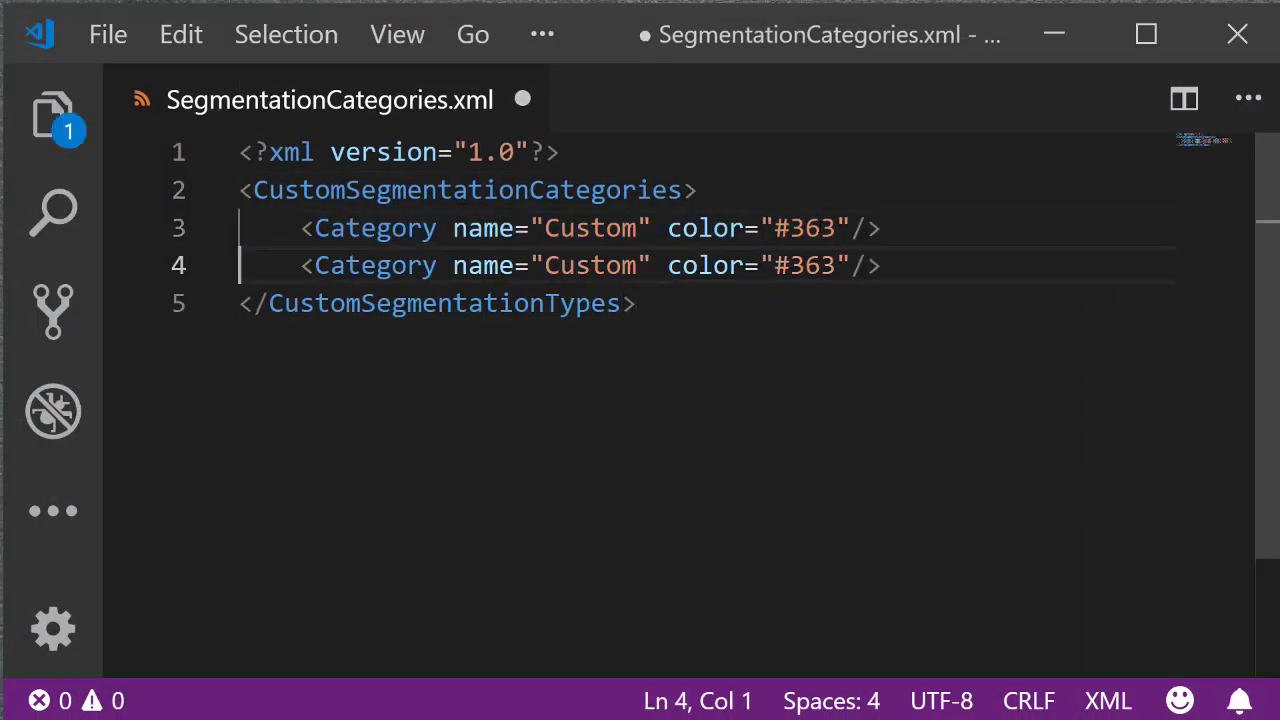
left_click(544, 265)
key("ctrl+shift+Right")
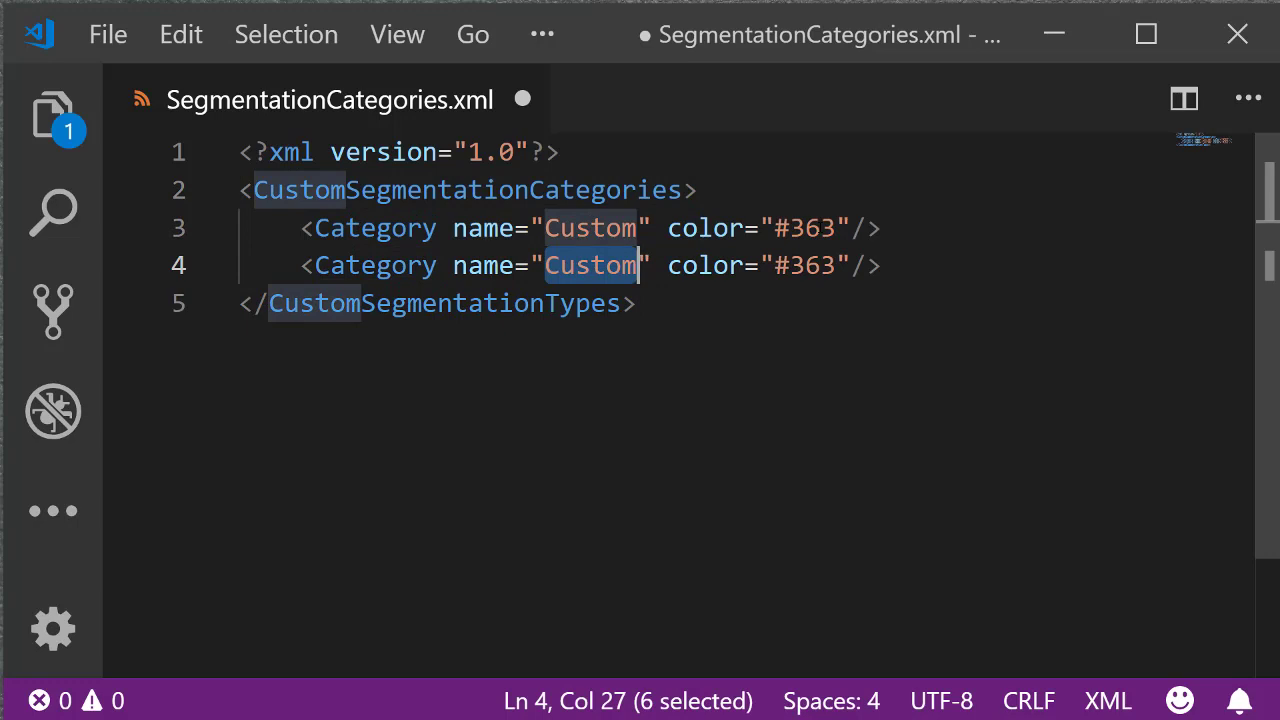
type("DashedMarkin")
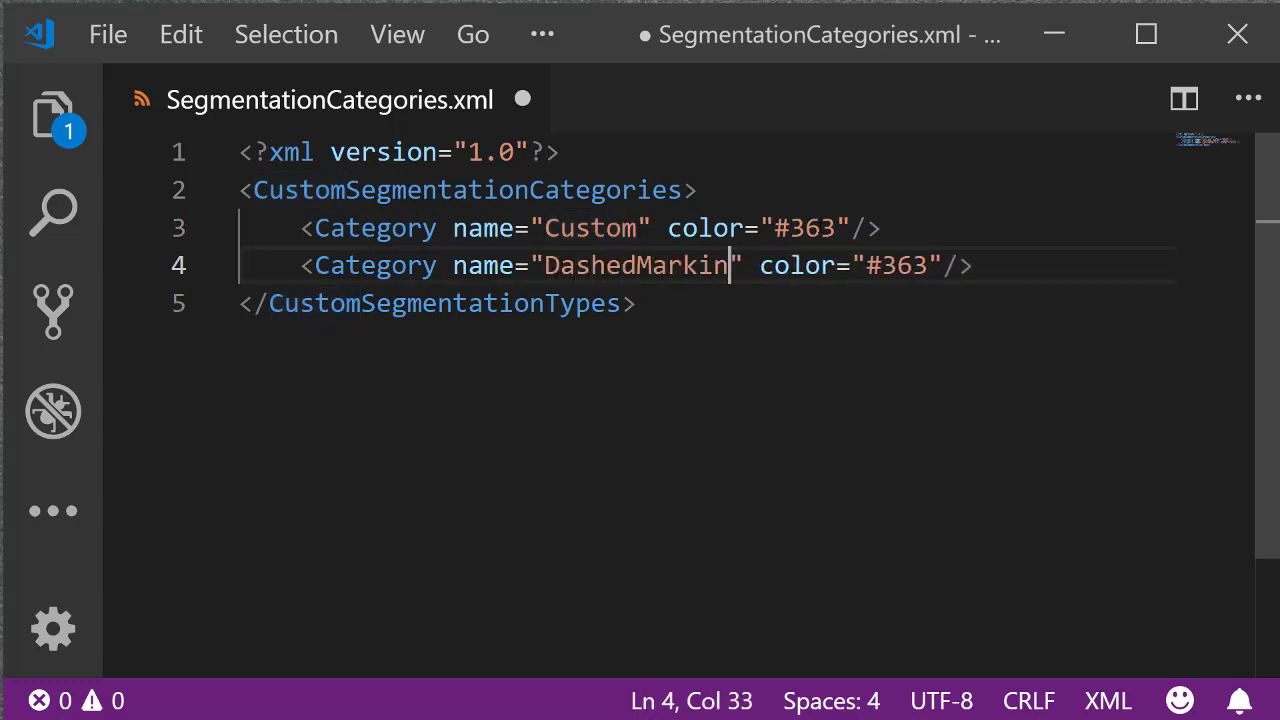
type("g")
key("Right")
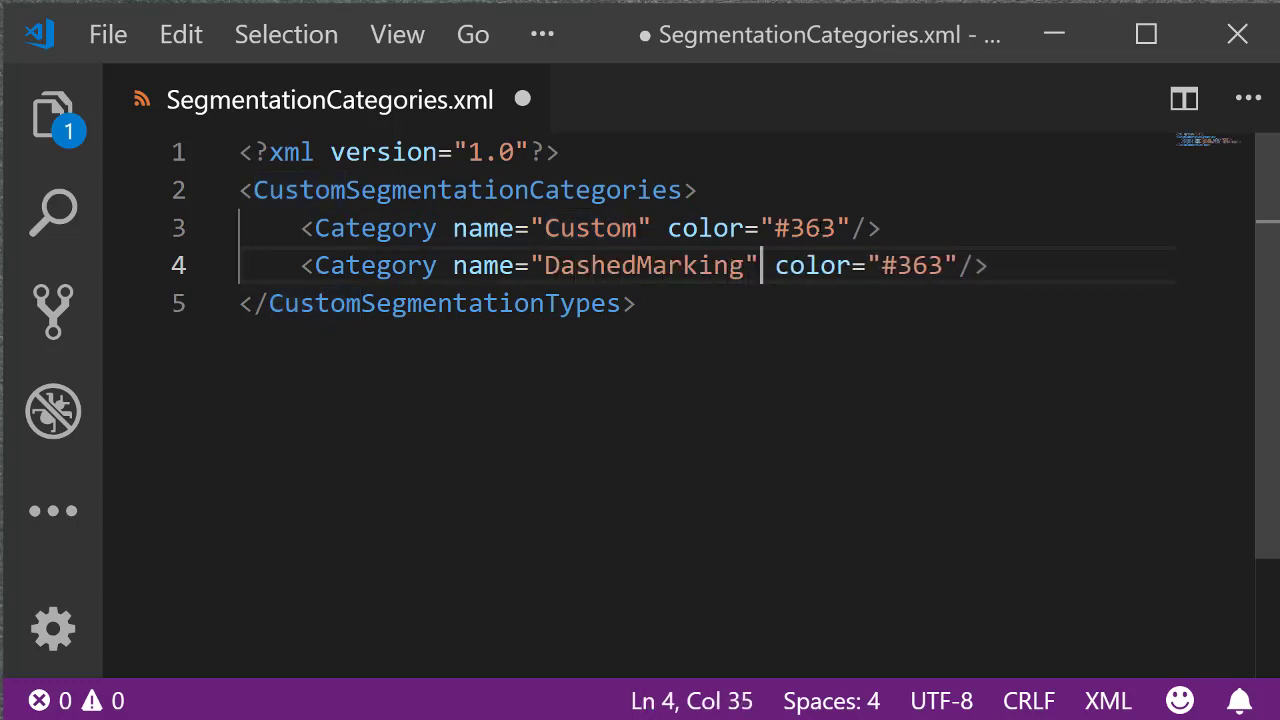
Set the DashedMarking category's color value to #369.
key("ctrl+Right")
key("ctrl+Right")
key("Right")
key("Right")
key("Right")
key("BackSpace")
key("BackSpace")
key("BackSpace")
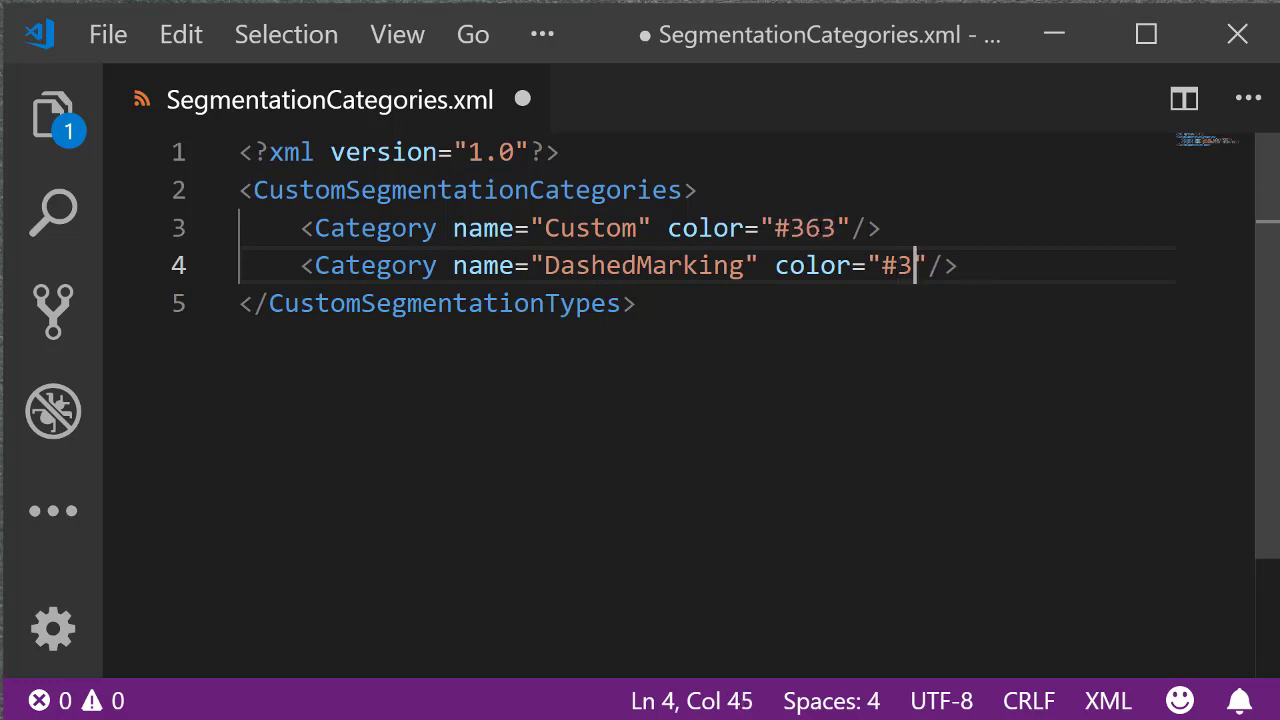
type("69")
type("3")
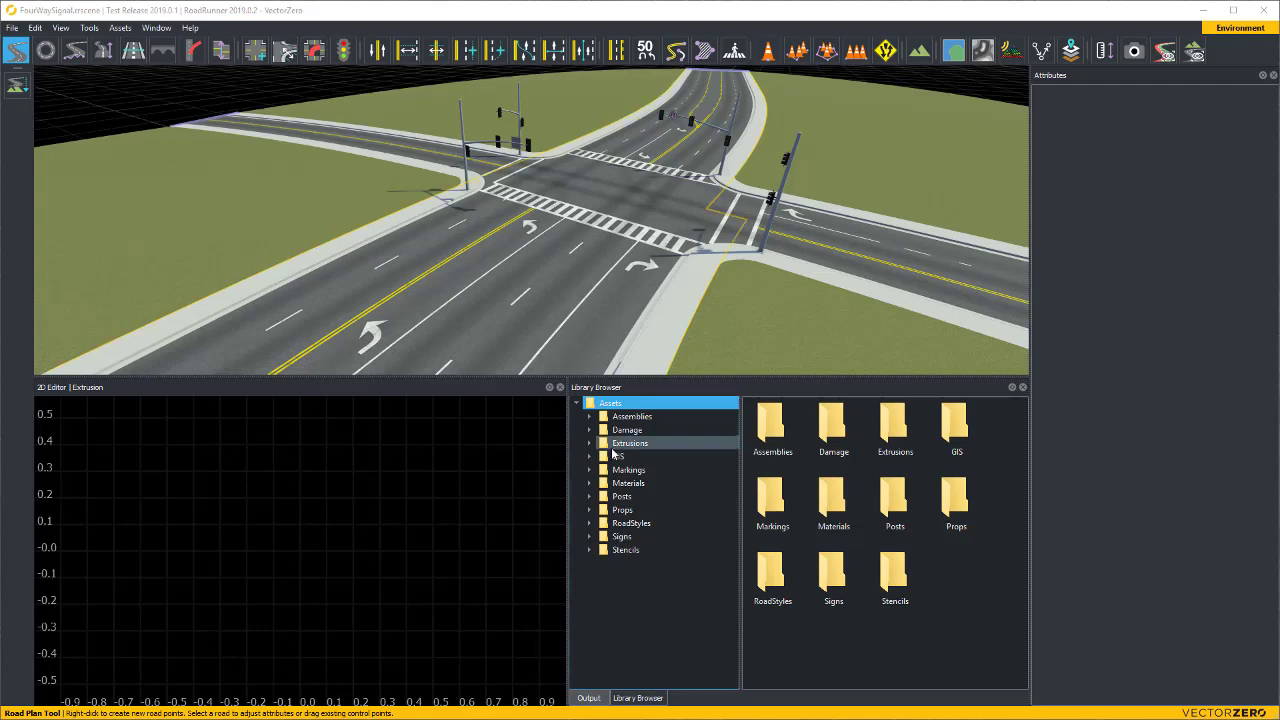
In RoadRunner, set the segmentation category of the DashedSingleWhite lane marking in the Markings assets to DashedMarking.
double_click(773, 502)
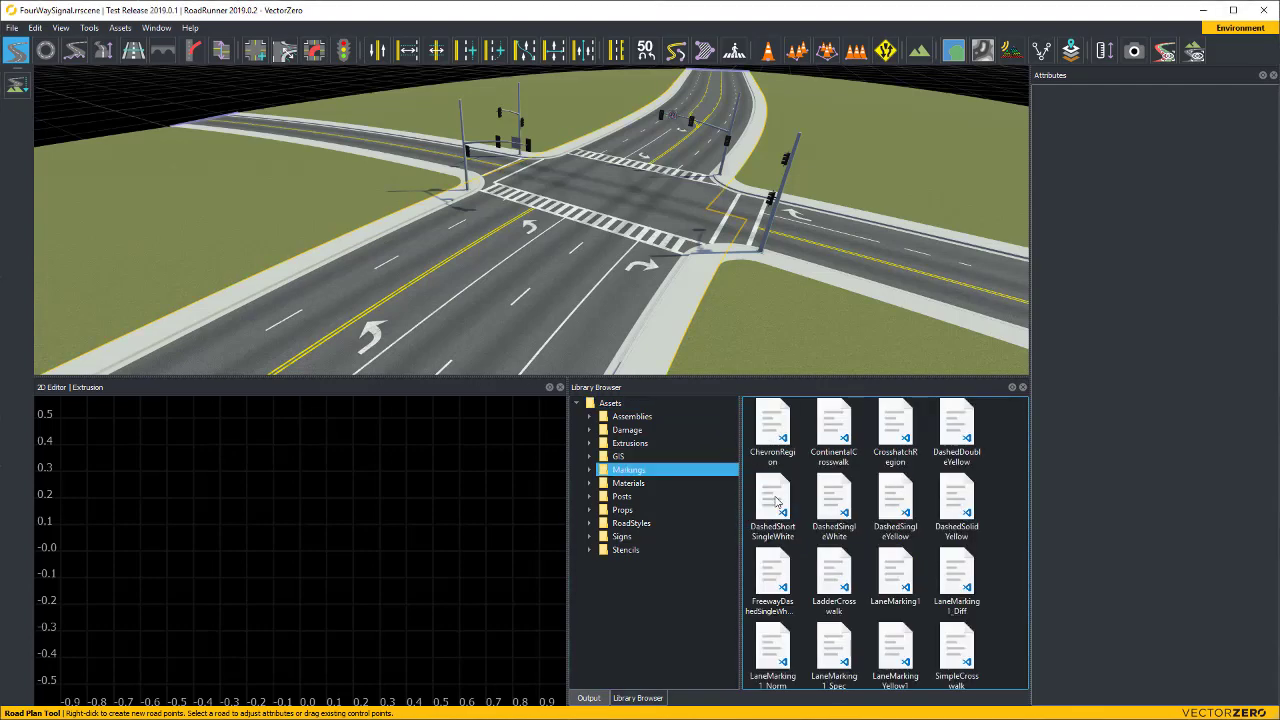
left_click(838, 496)
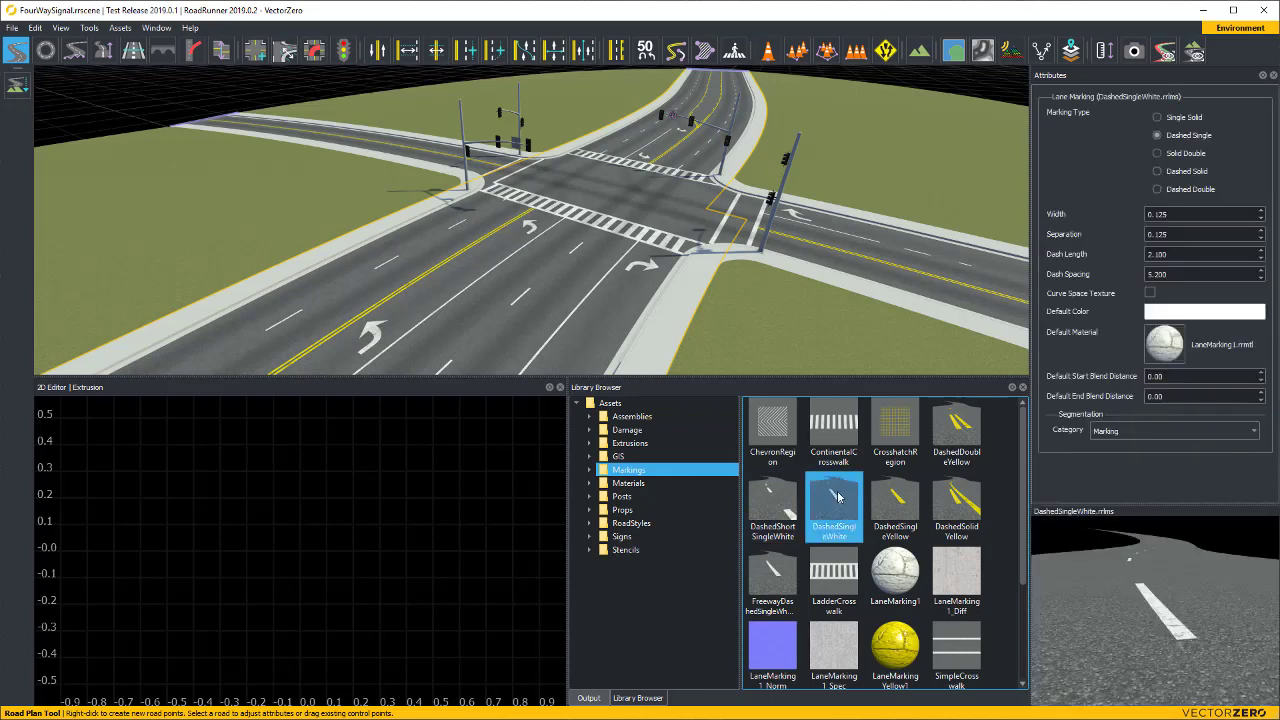
left_click(1140, 431)
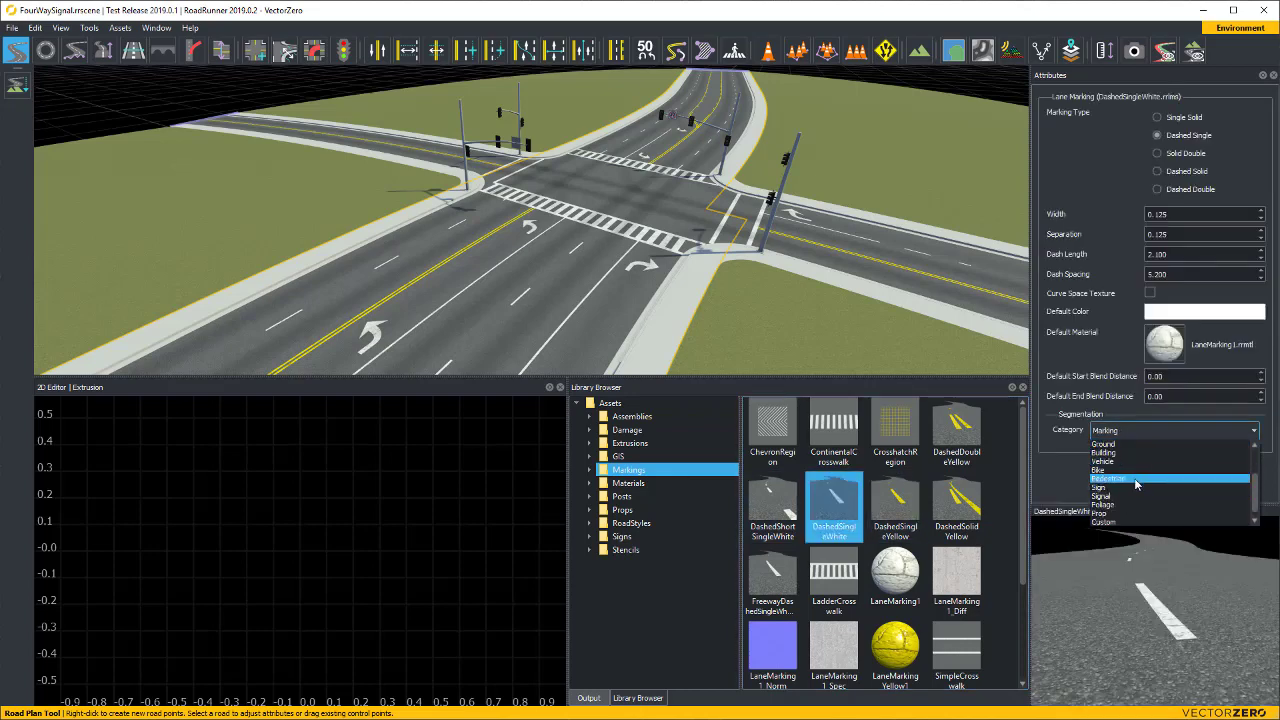
scroll(1136, 500, "down", 2)
left_click(1135, 522)
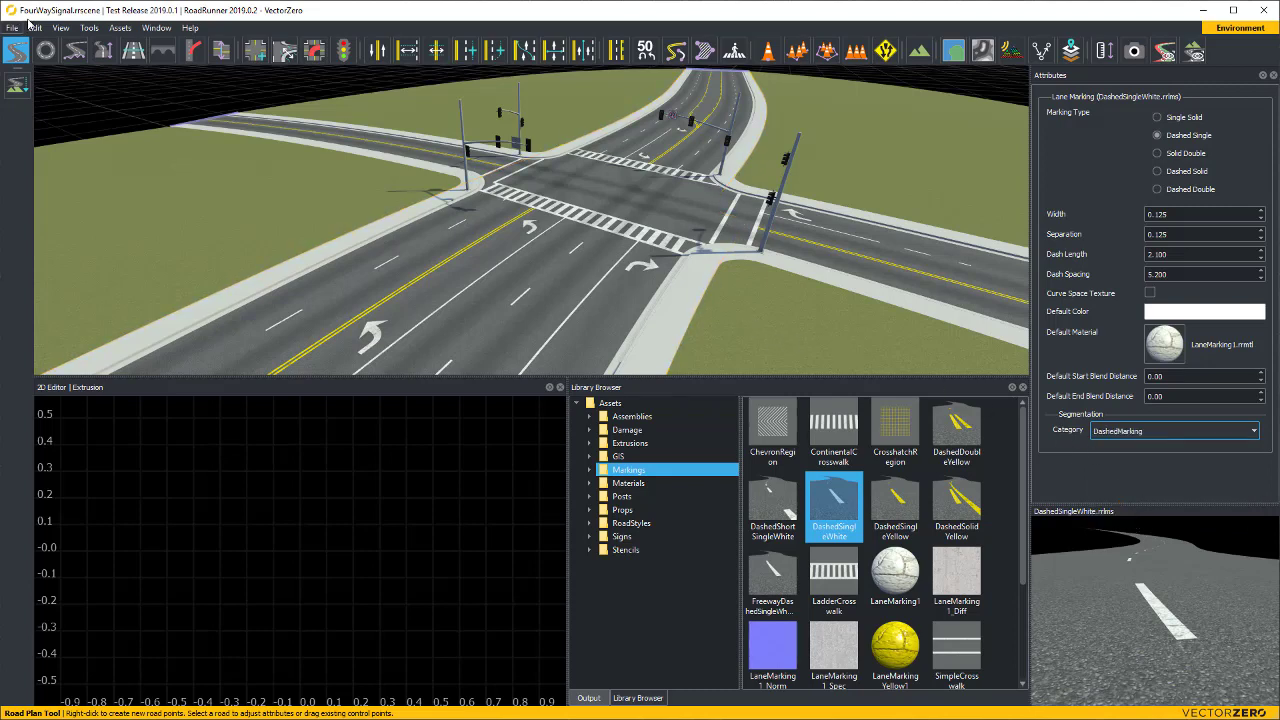
Switch the scene's sensor view from Camera to Segmented.
left_click(60, 27)
mouse_move(87, 282)
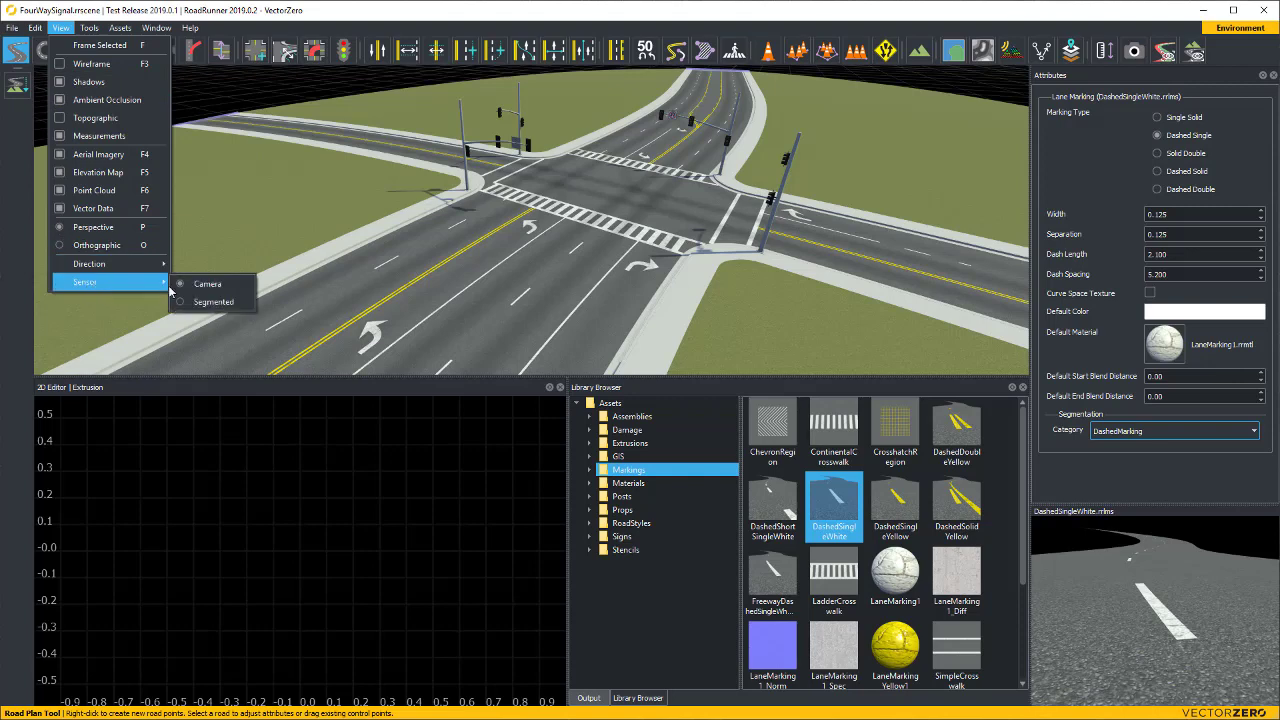
left_click(190, 303)
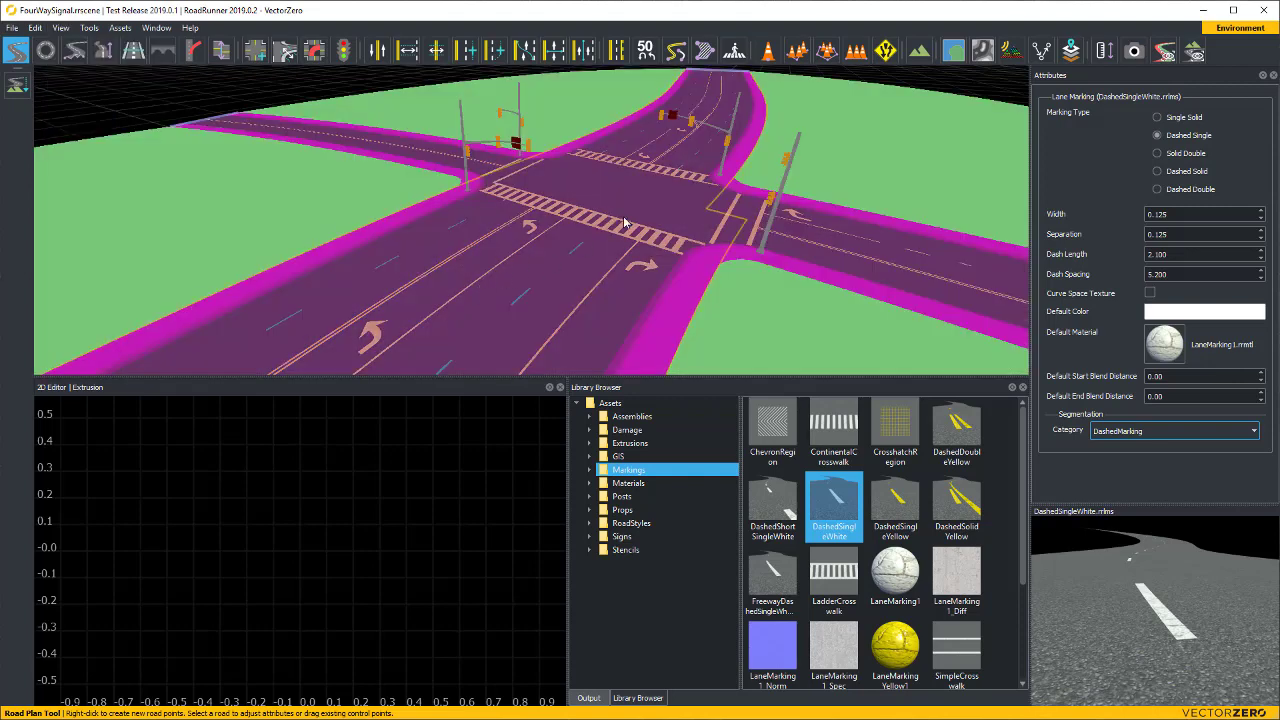